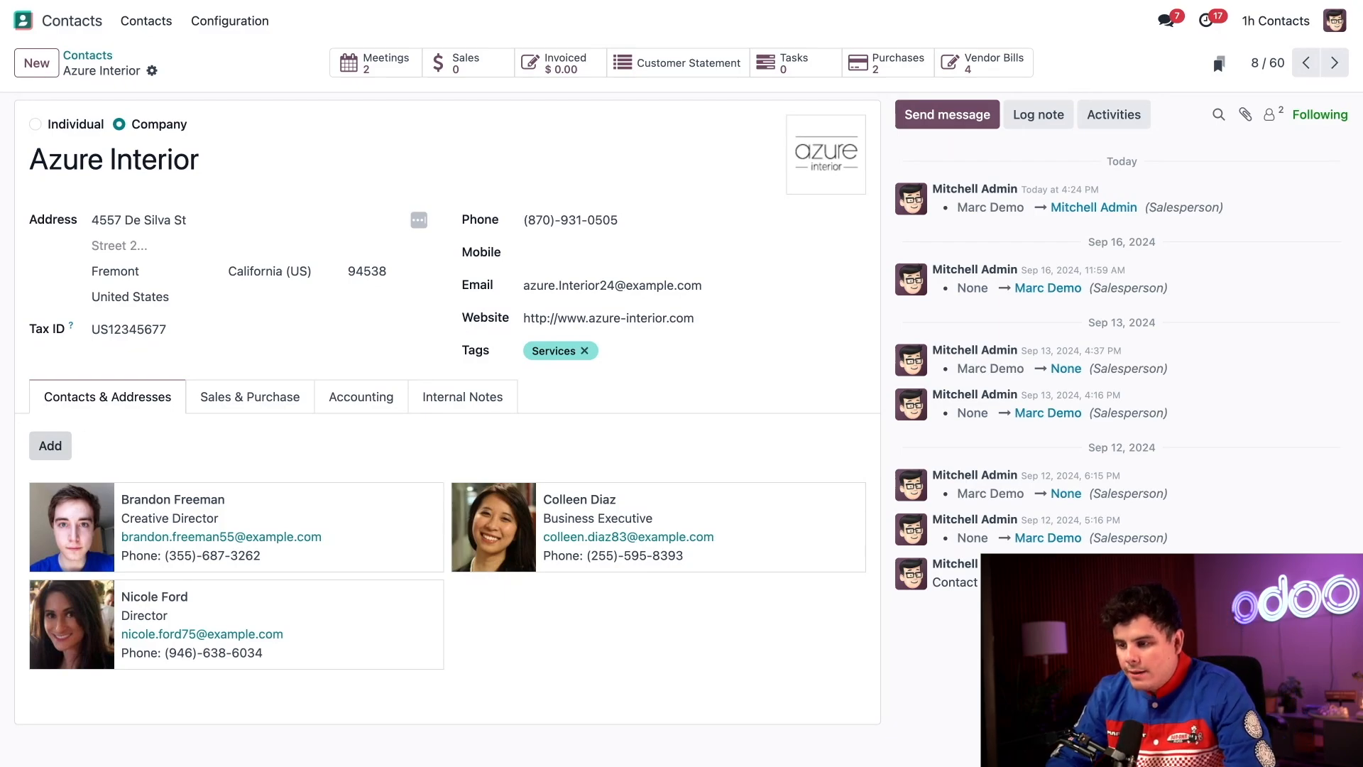
Start adding a new contact to the Azure Interior company.
click(50, 446)
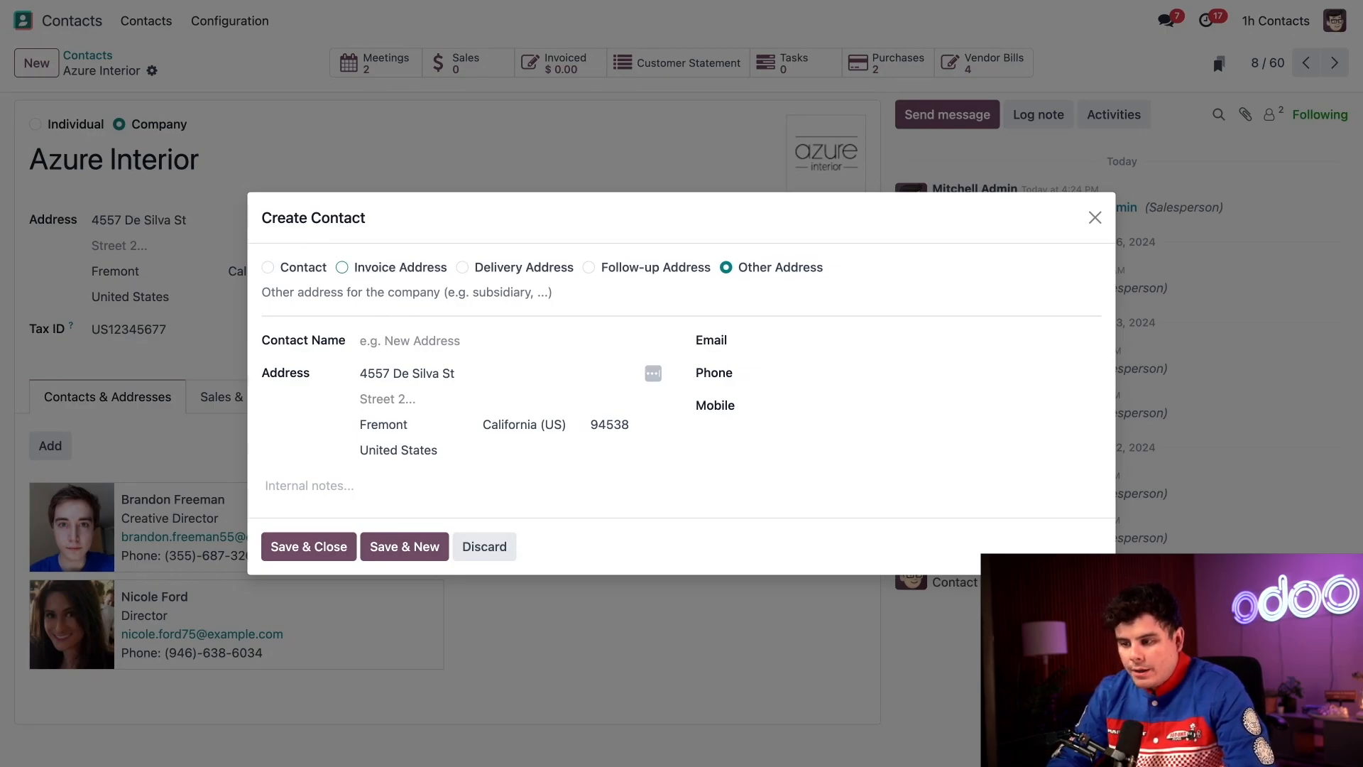
Make the entry a Contact and enter the person's full name, job position Owner and e-mail address.
click(364, 338)
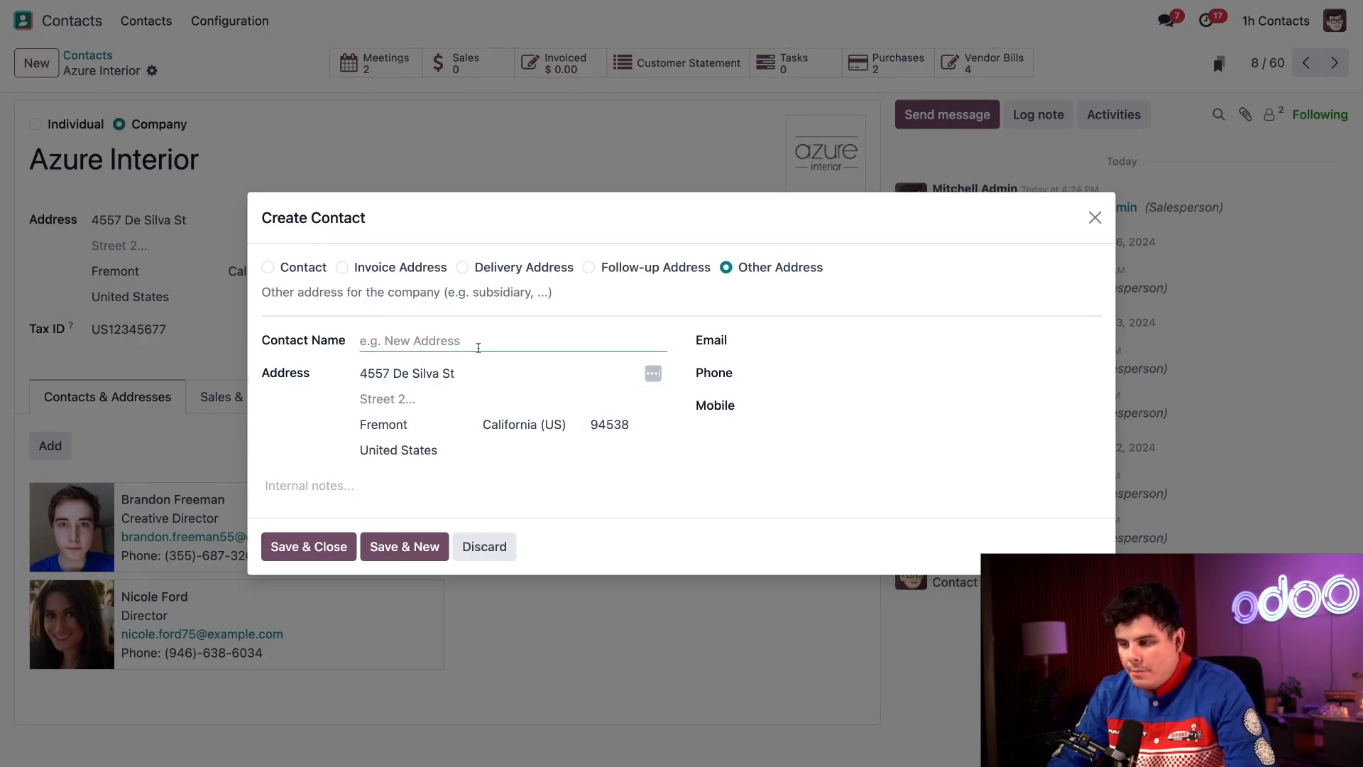
click(301, 271)
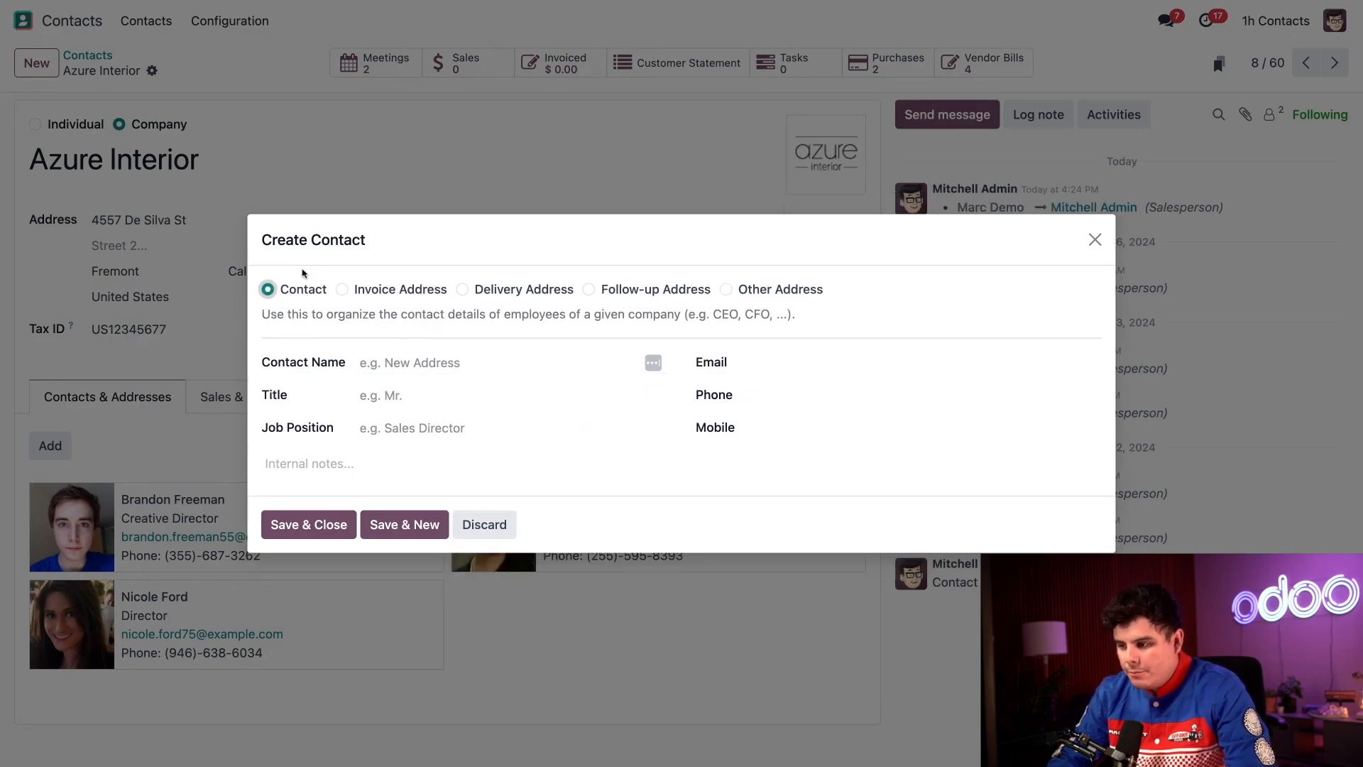
click(405, 358)
text(Ch)
key(BackSpace)
key(BackSpace)
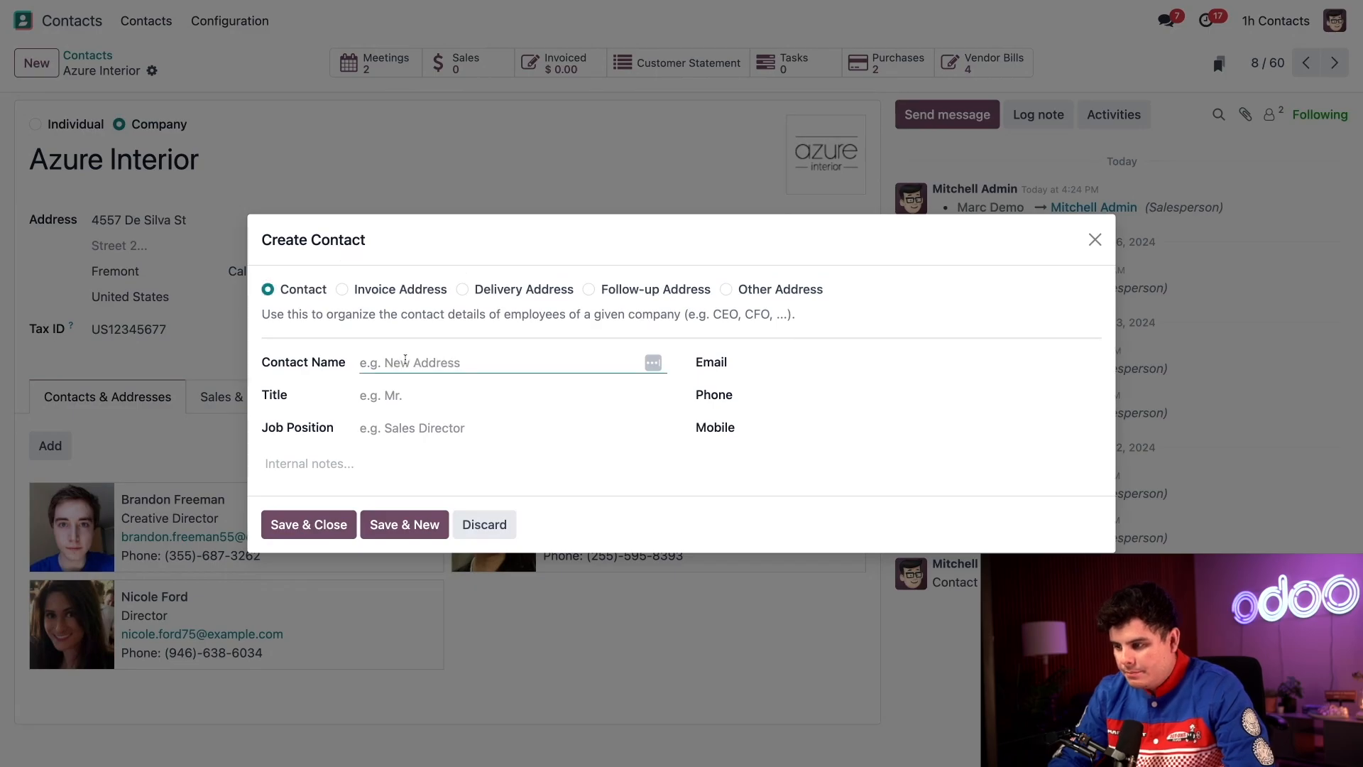
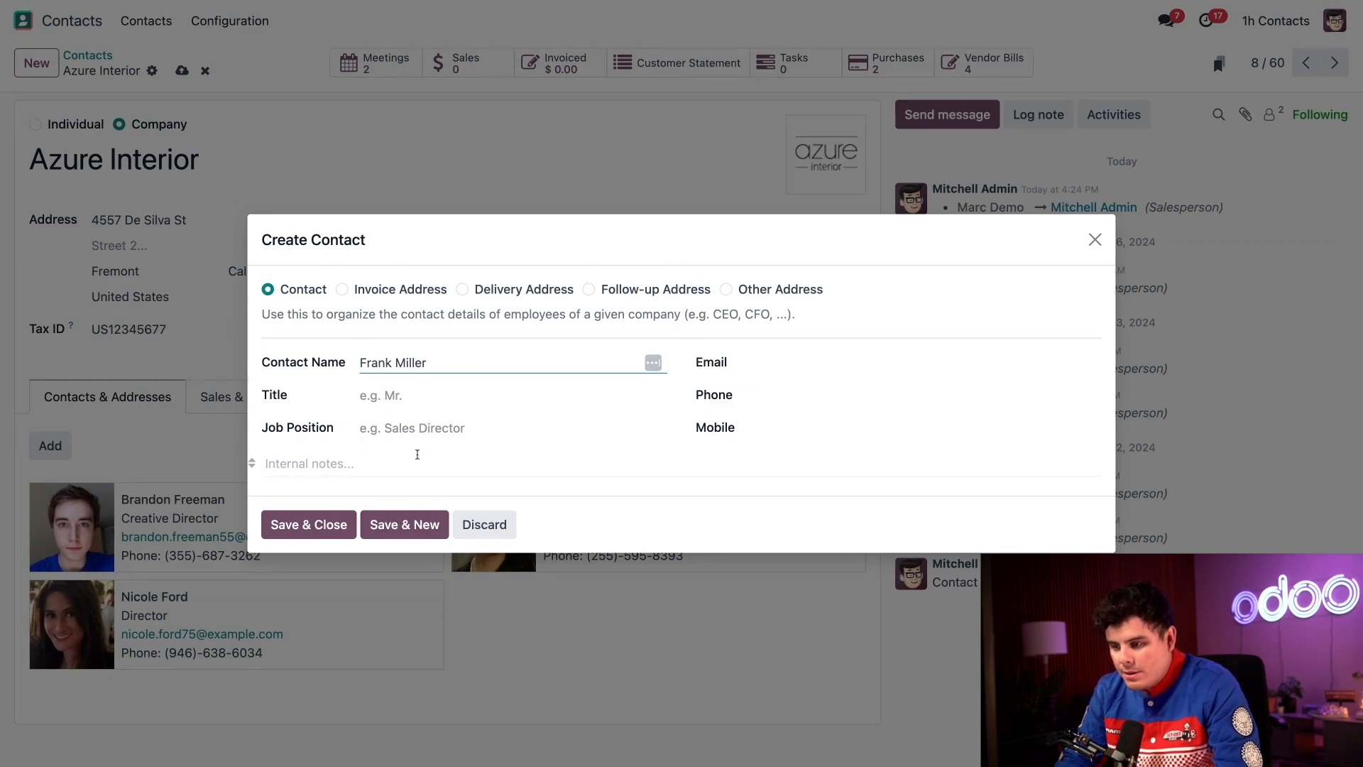
click(418, 428)
text(Owner)
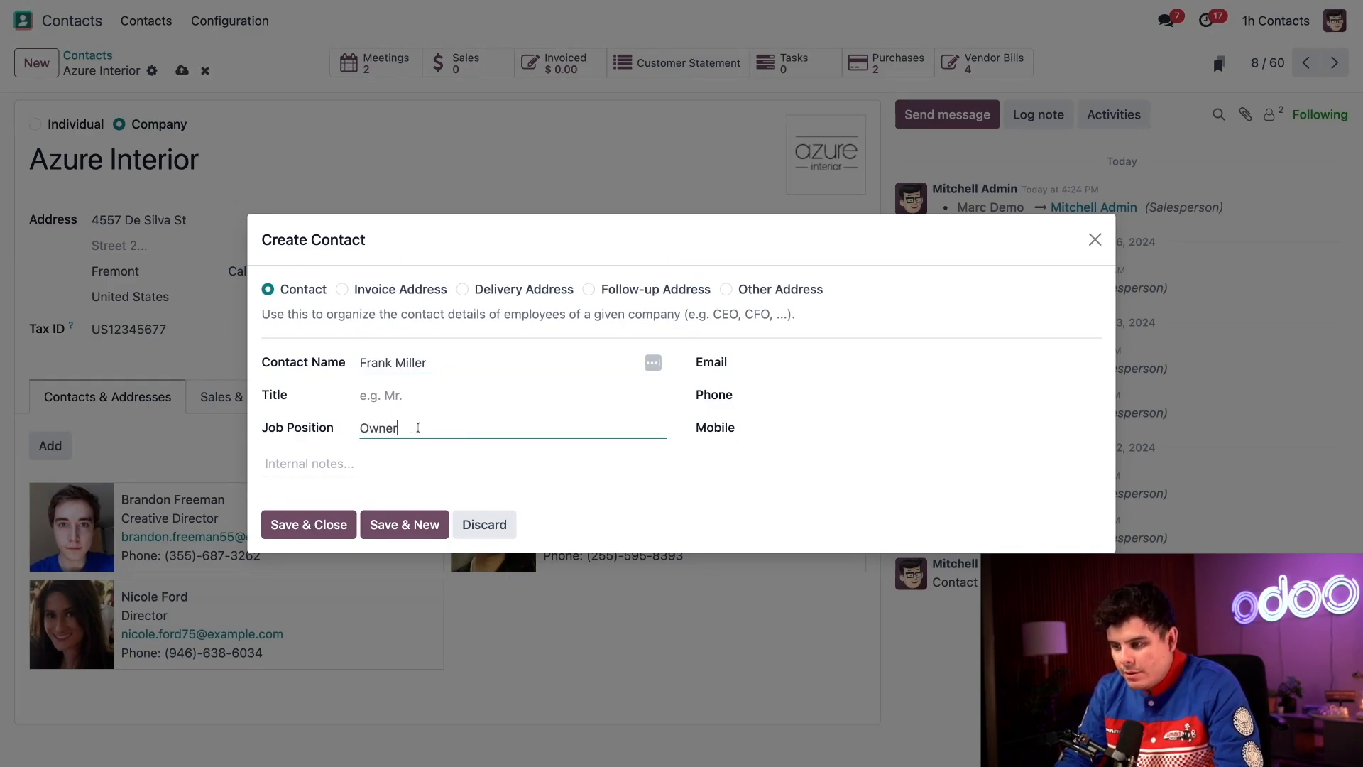
click(766, 355)
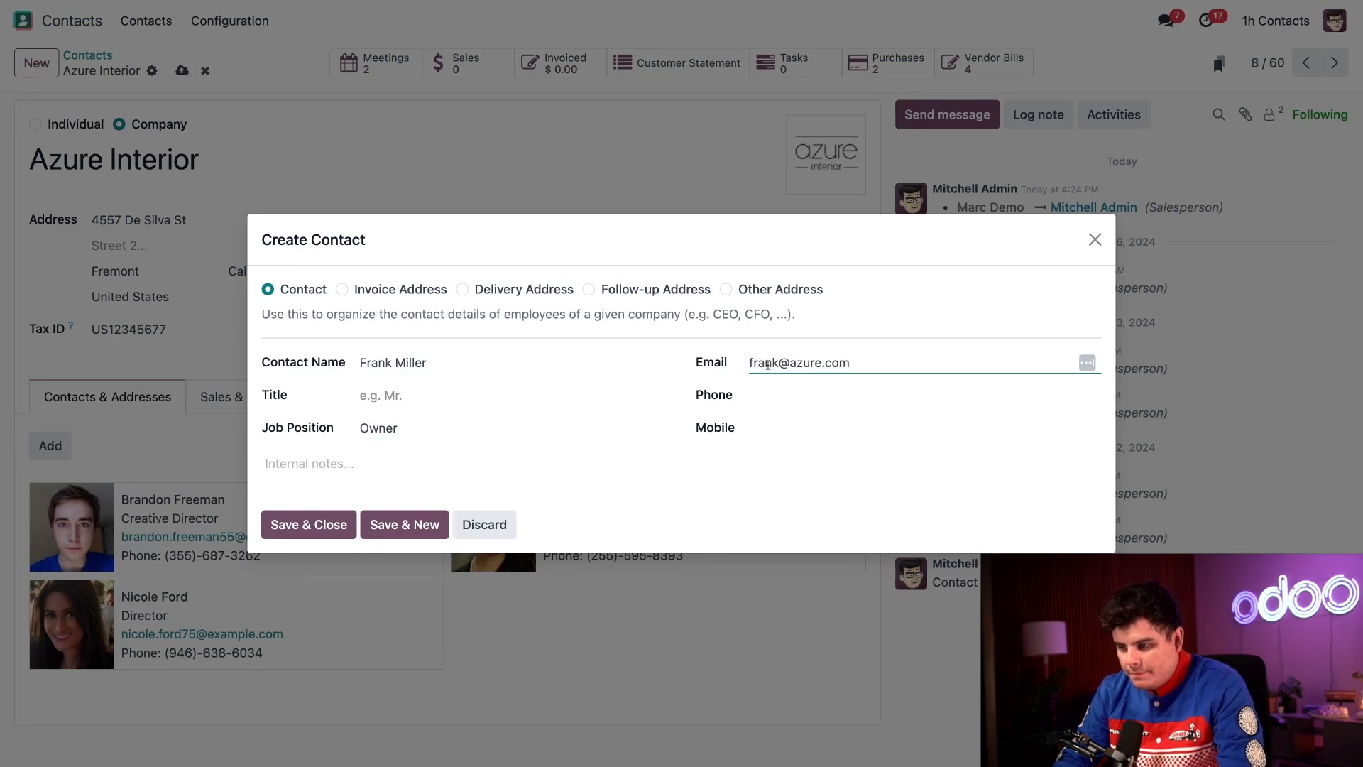
Add the internal note 'Great customer' and save the new contact.
click(574, 459)
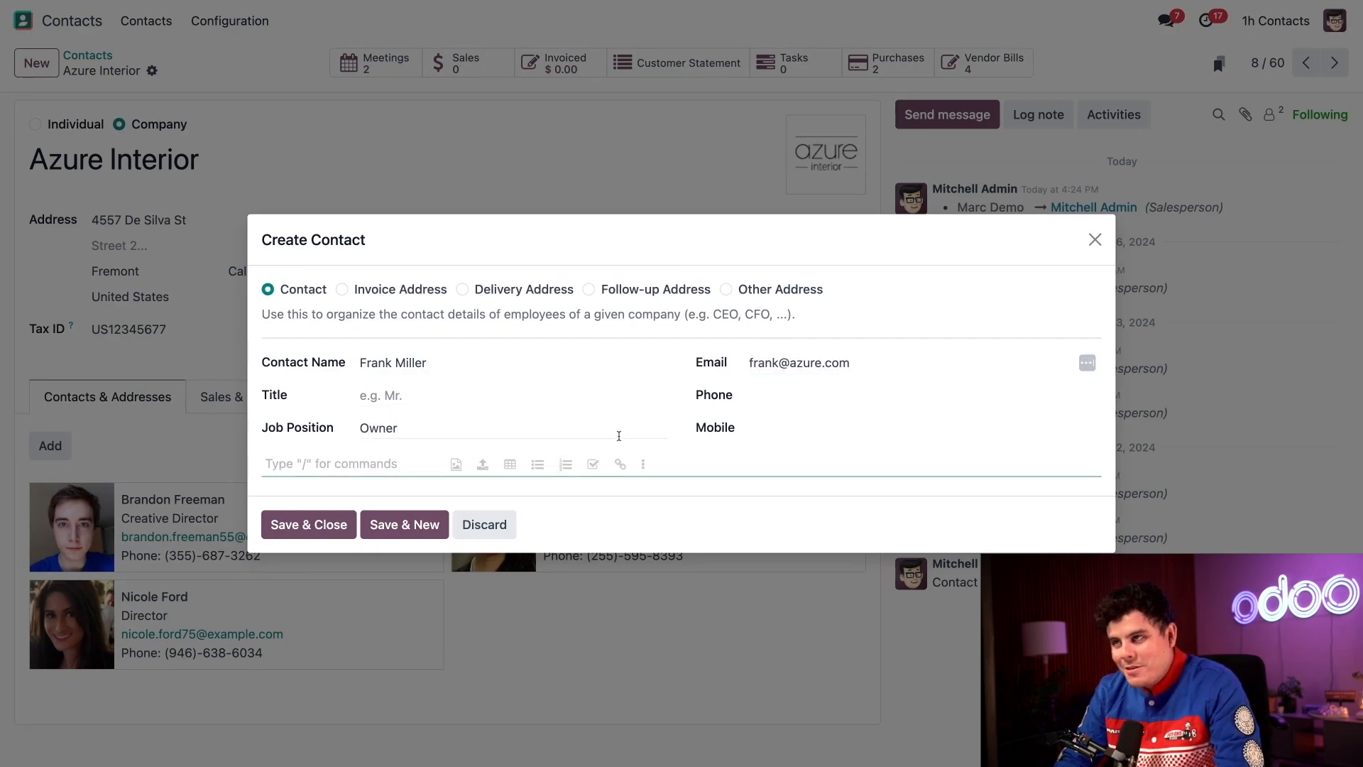
click(303, 445)
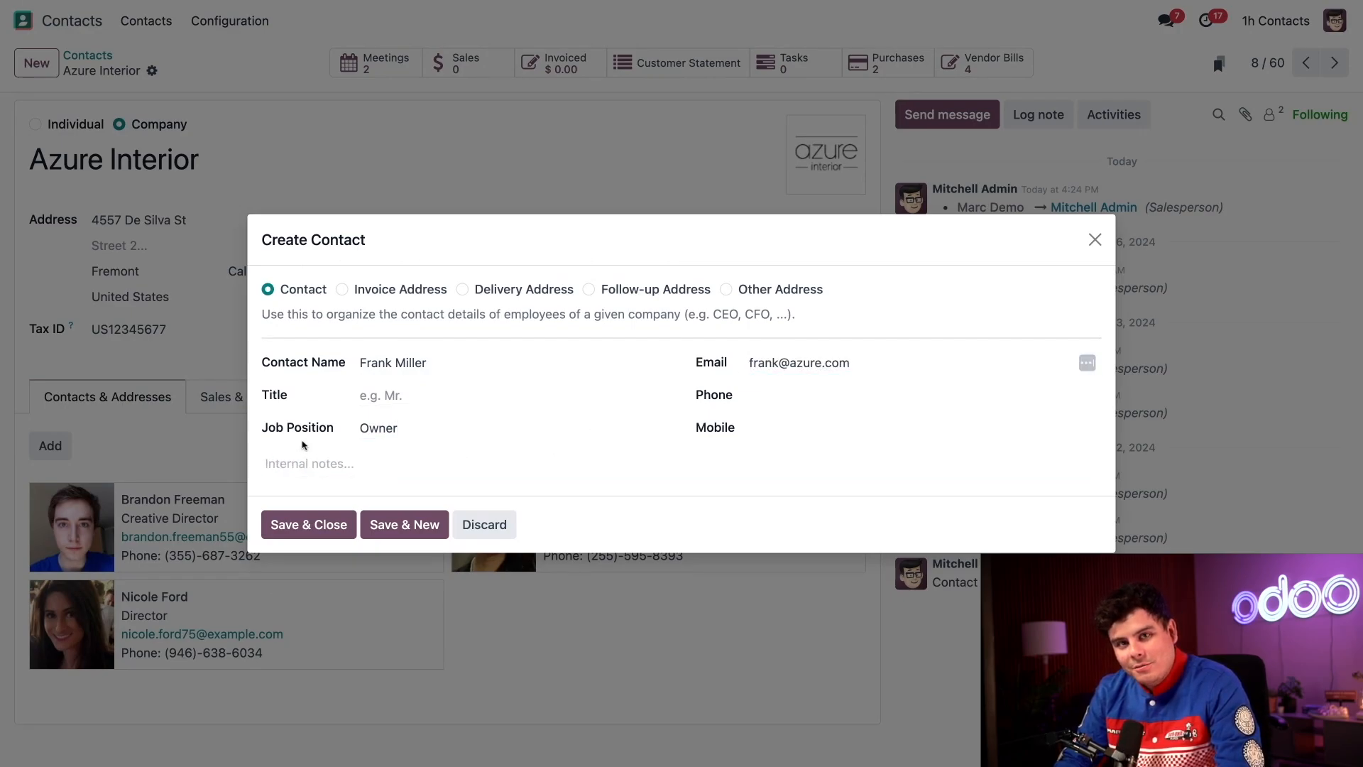
click(266, 464)
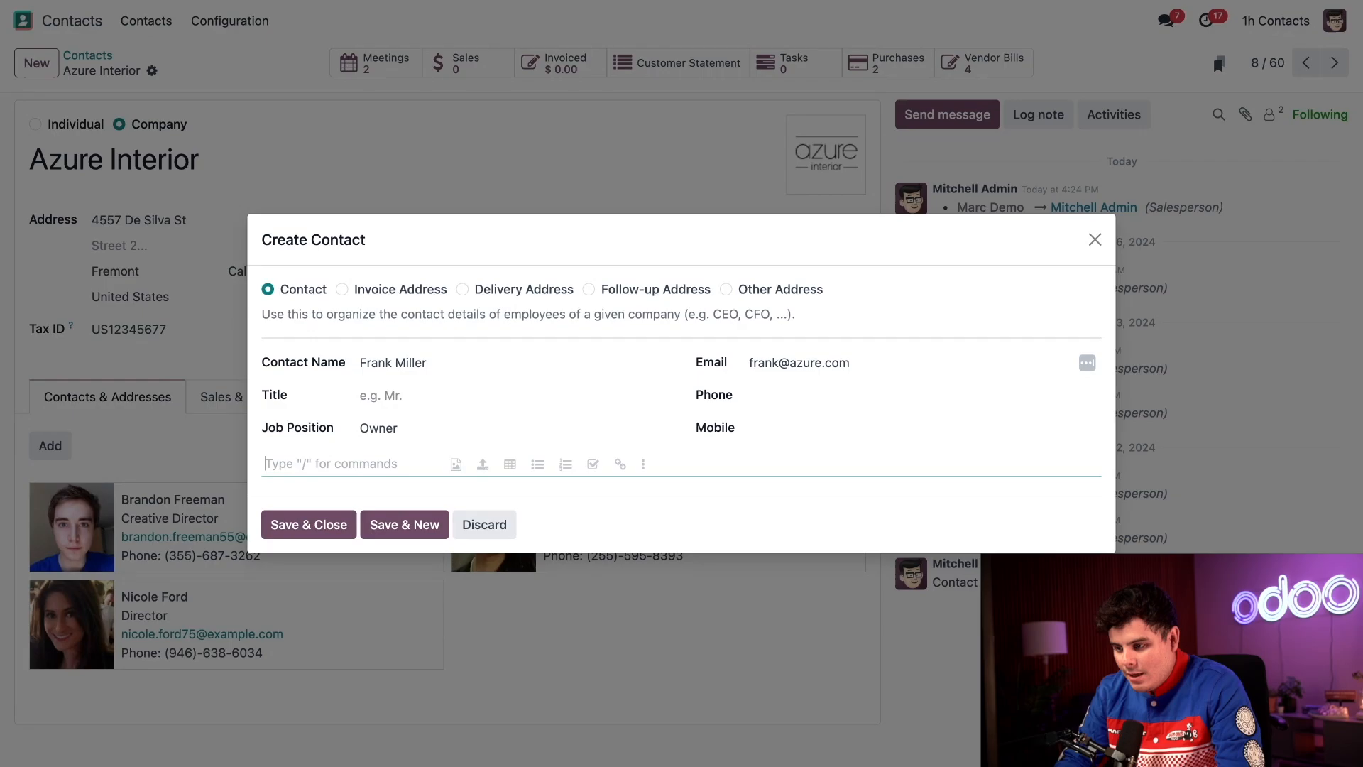
text(Great customer)
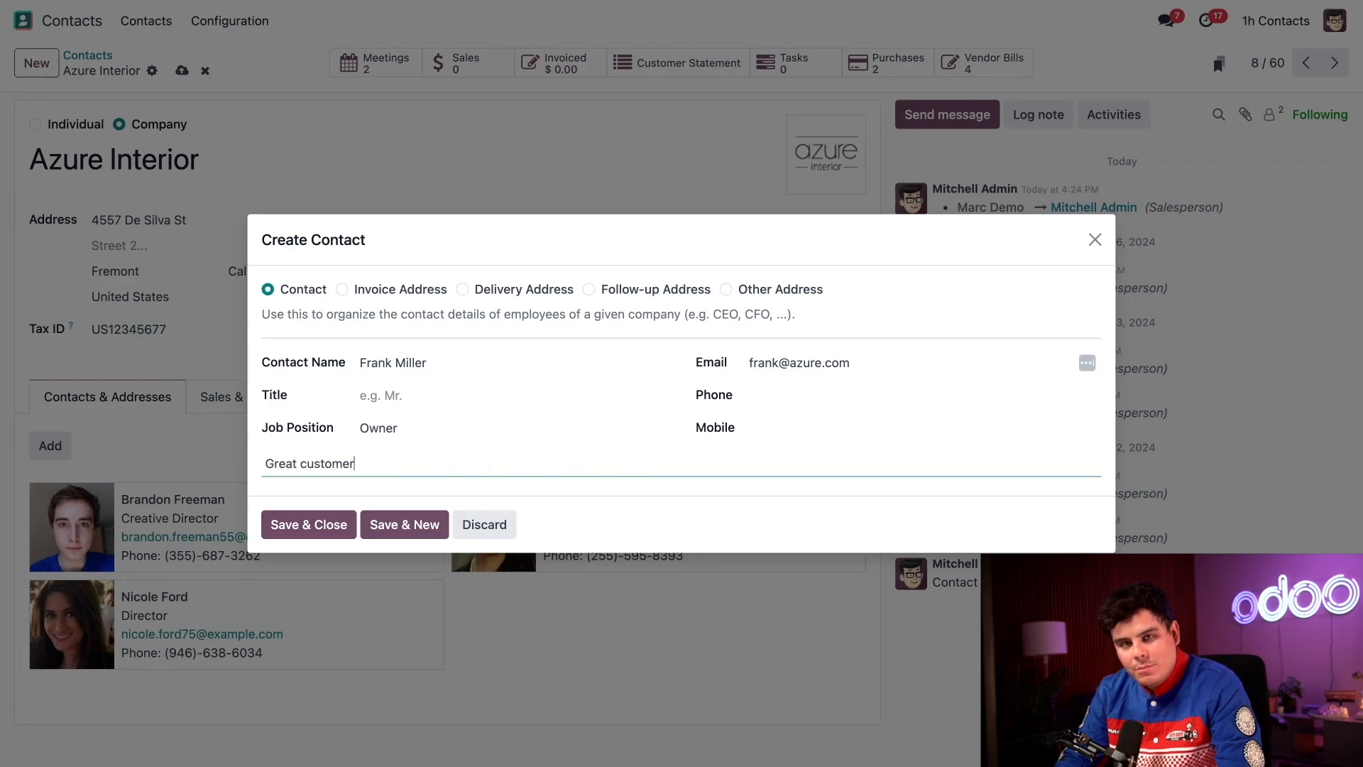
click(298, 520)
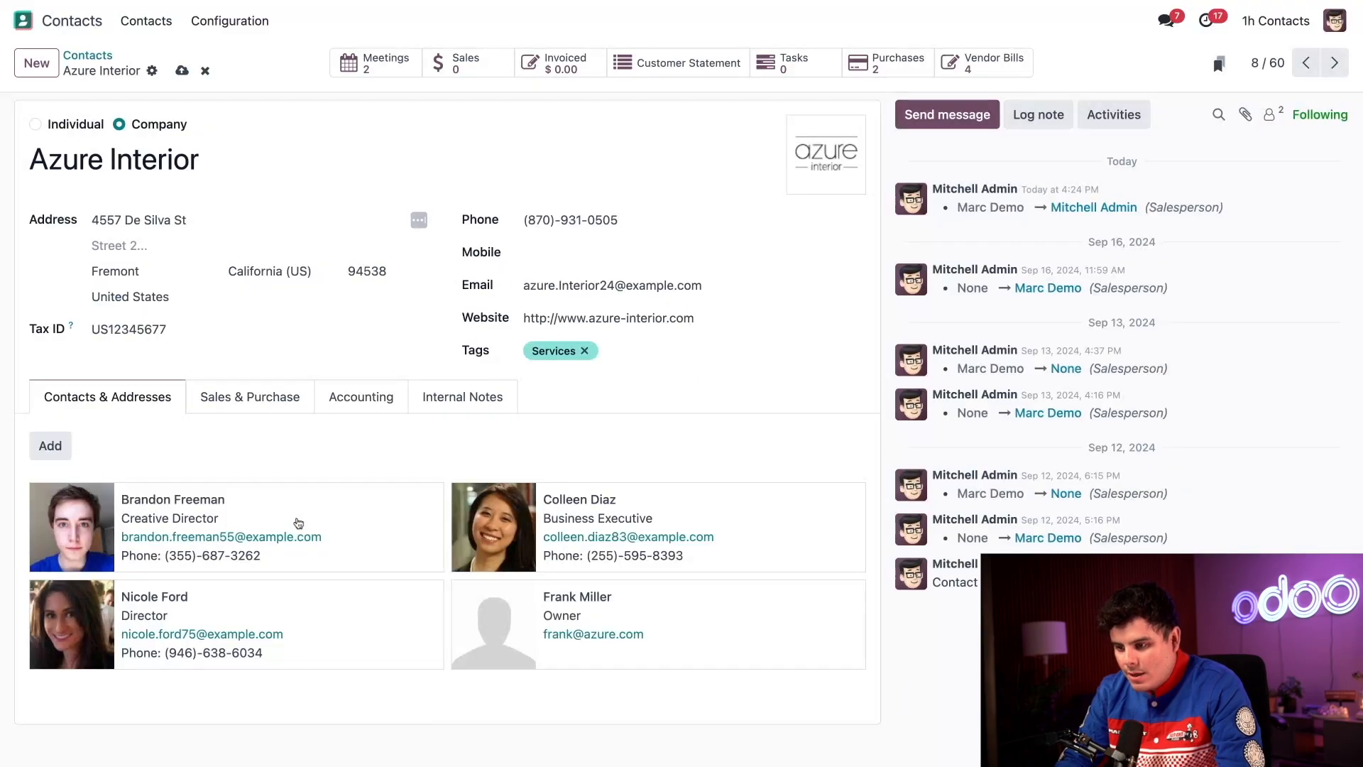
On Sales & Purchase, assign a different salesperson to Azure Interior.
click(259, 396)
scroll(279, 435, down, 2)
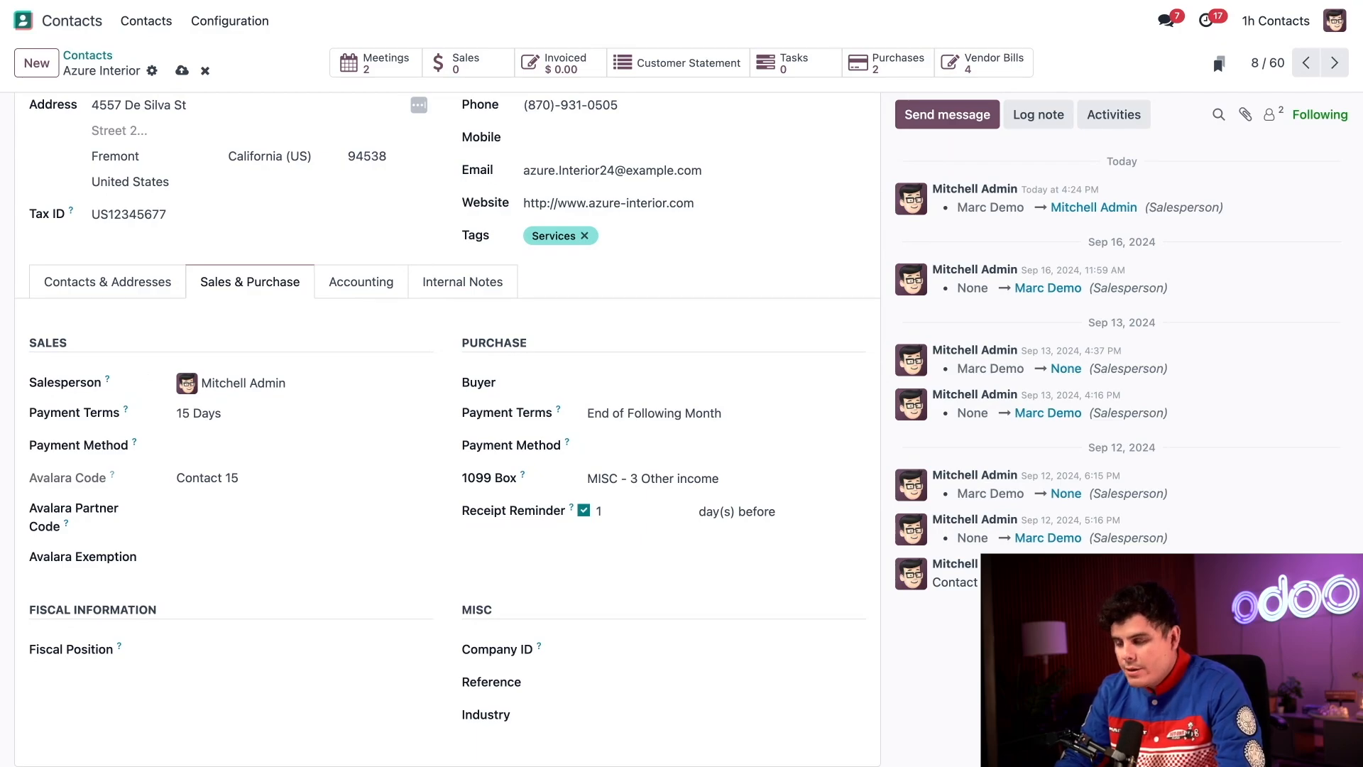
click(308, 385)
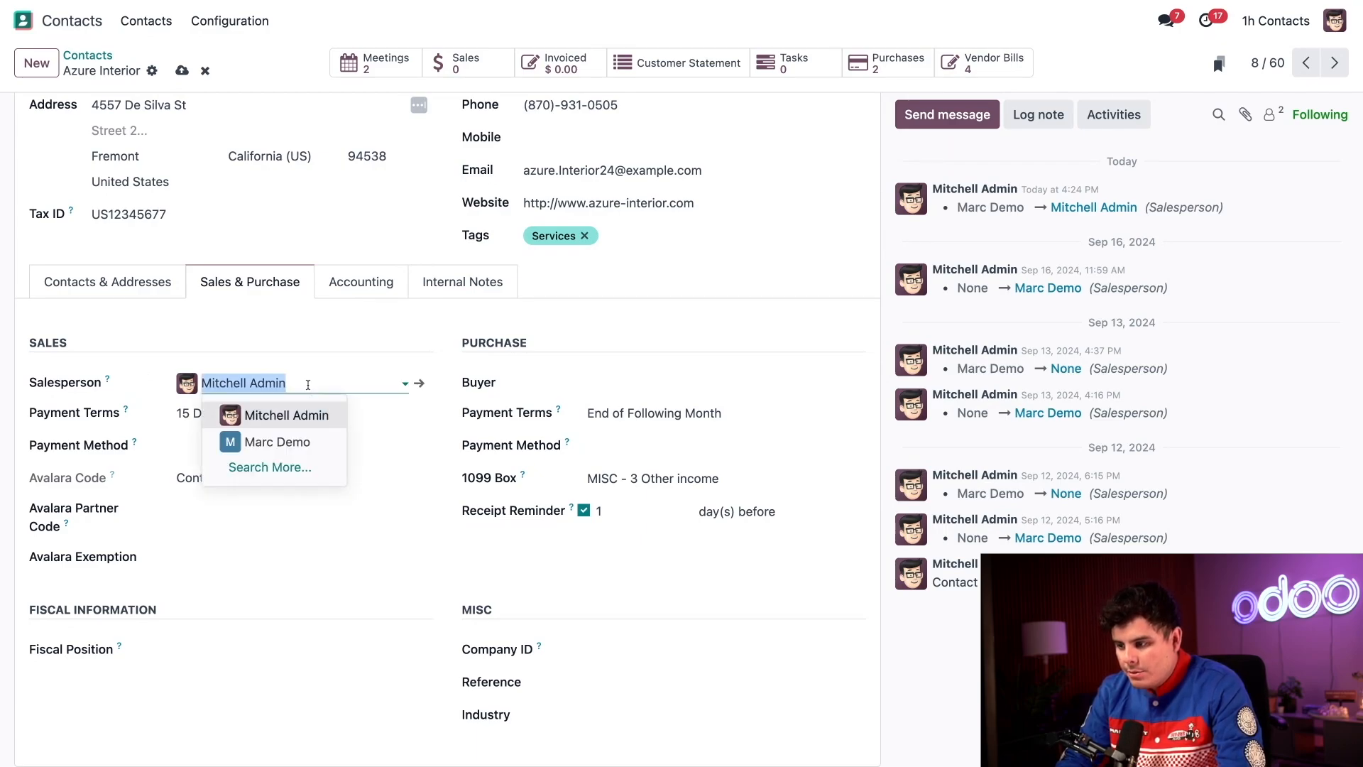
click(299, 440)
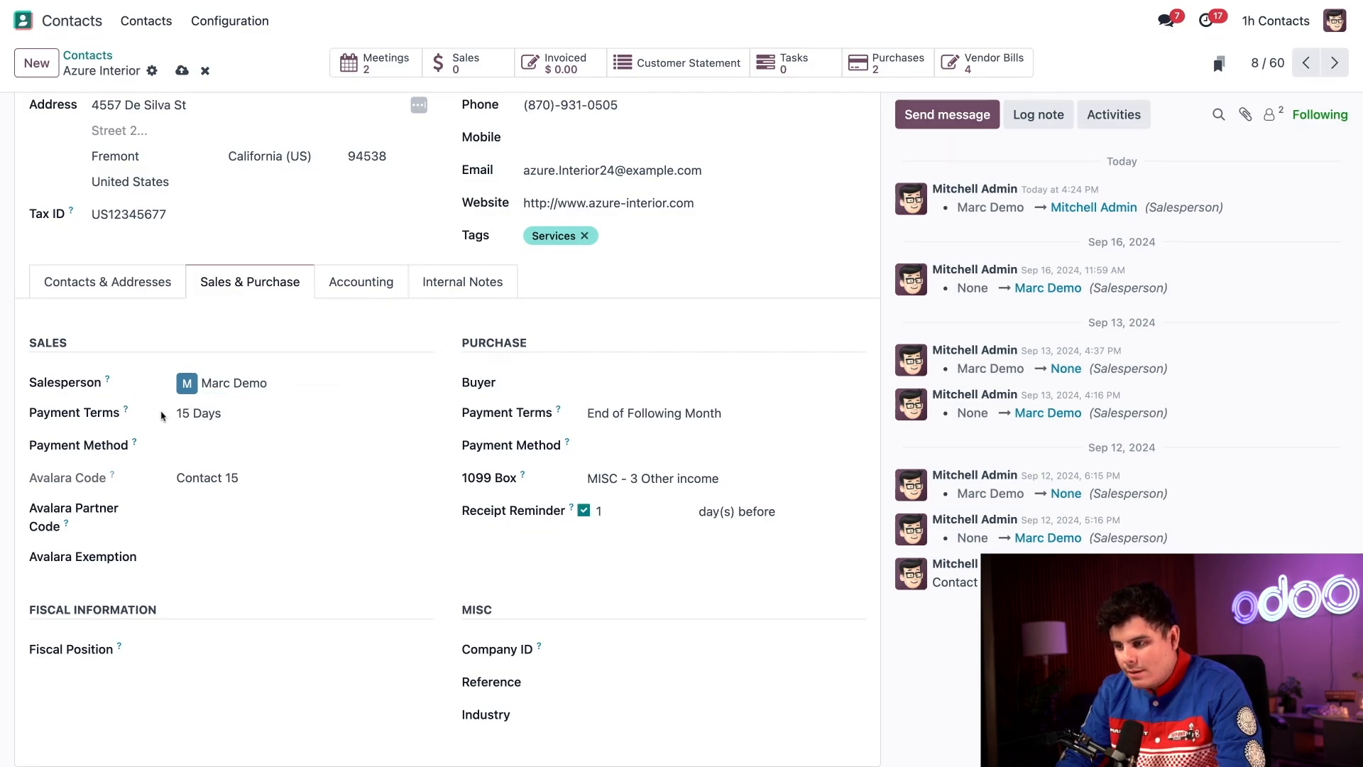
Set payment terms to Immediate Payment and leave Industry empty.
click(211, 413)
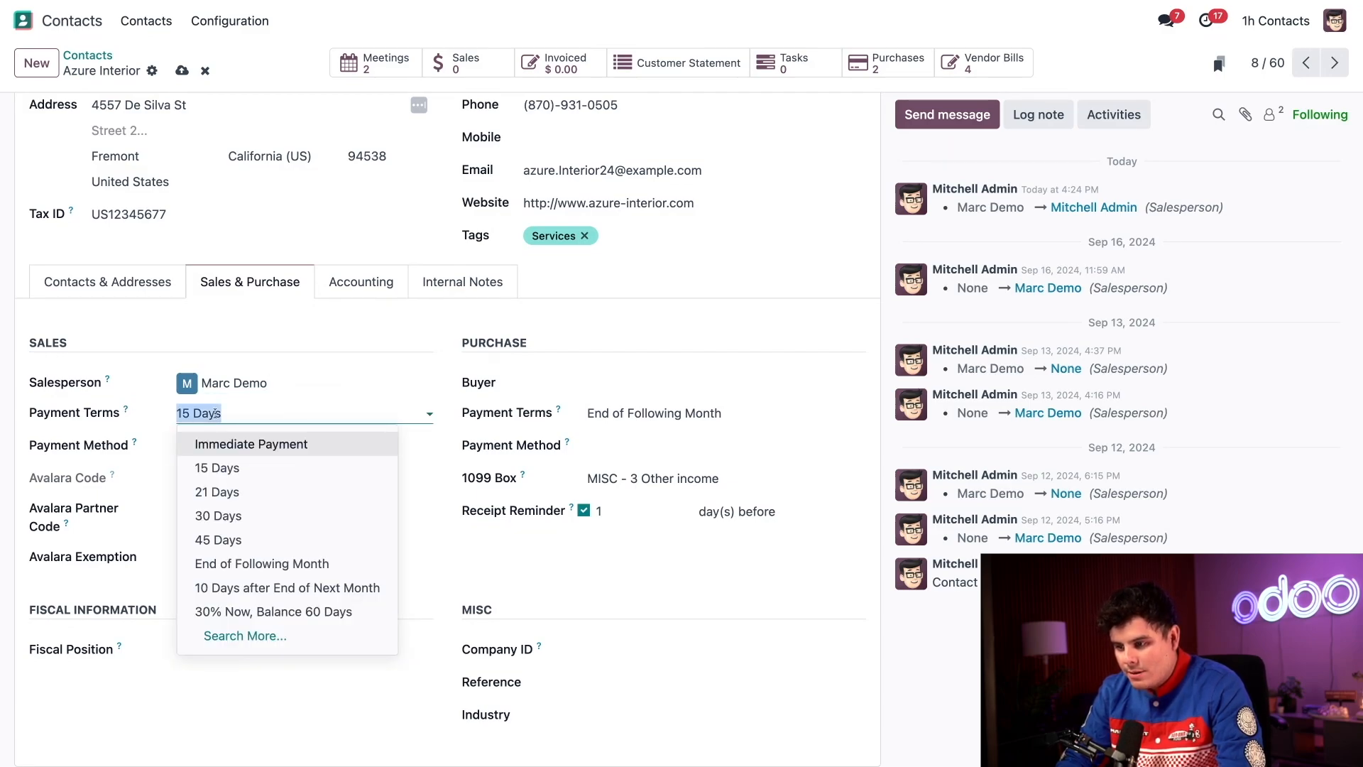
click(249, 443)
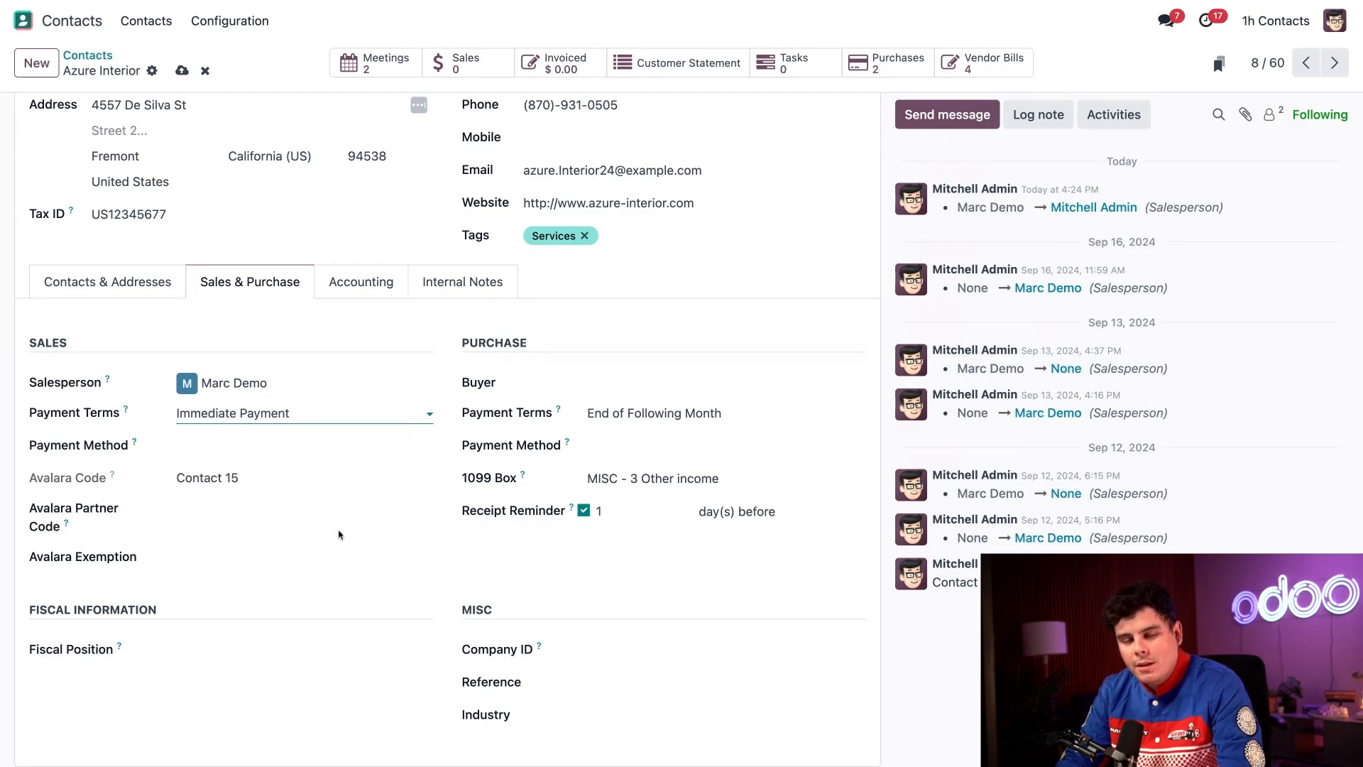
click(348, 547)
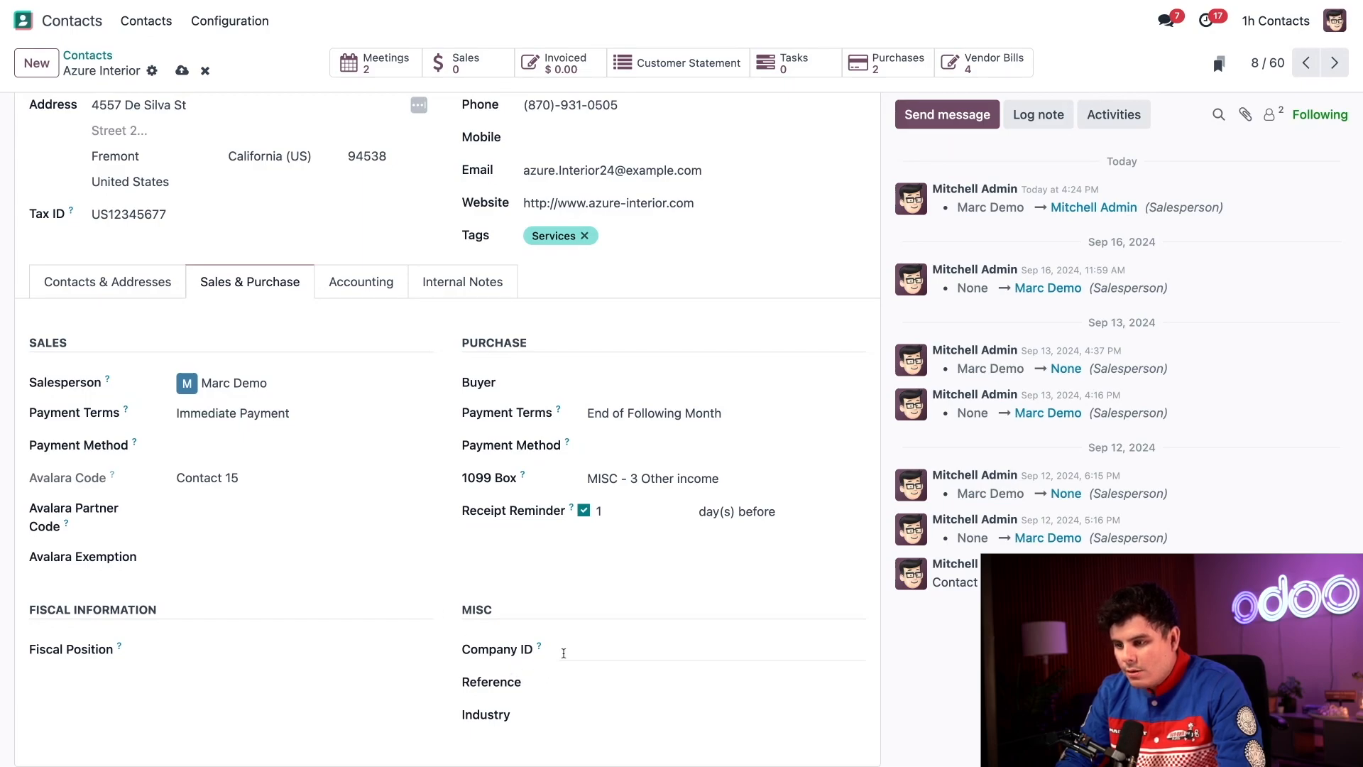
click(573, 713)
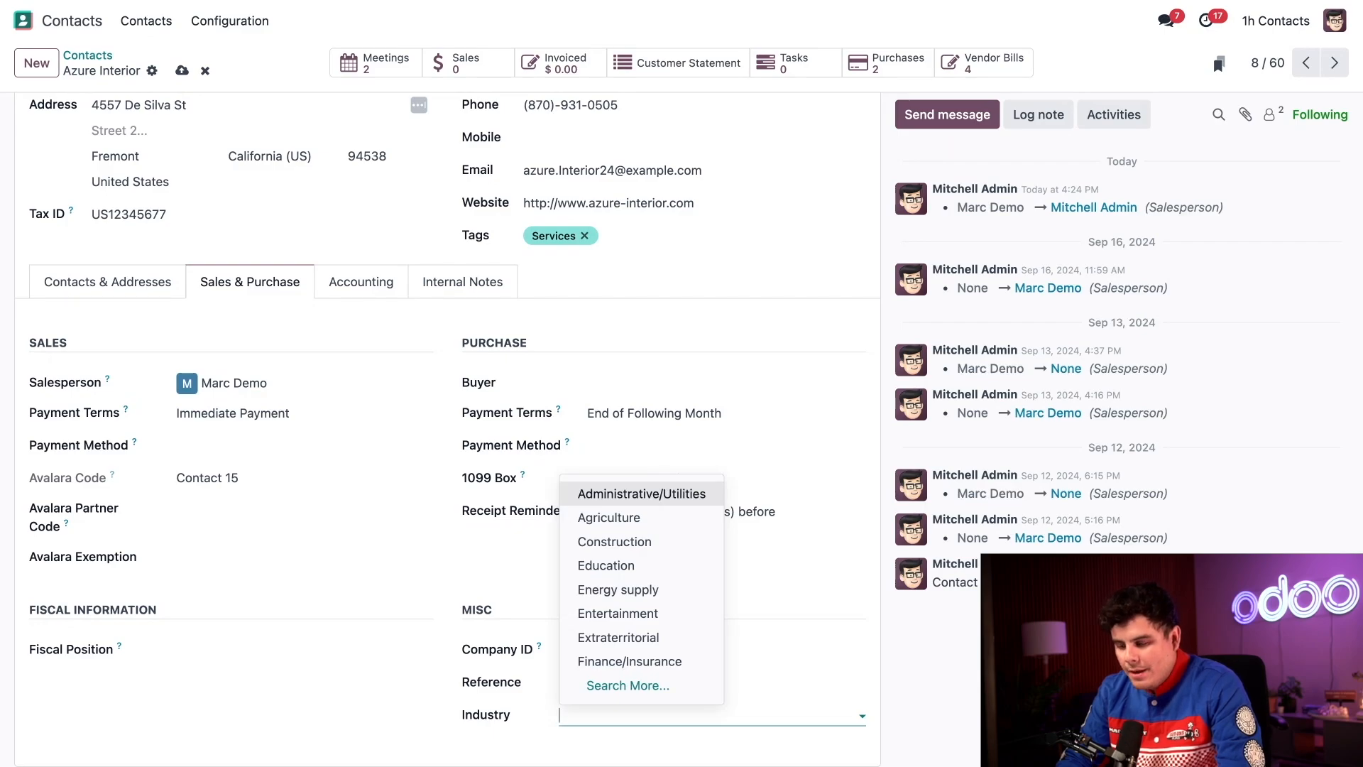
click(381, 701)
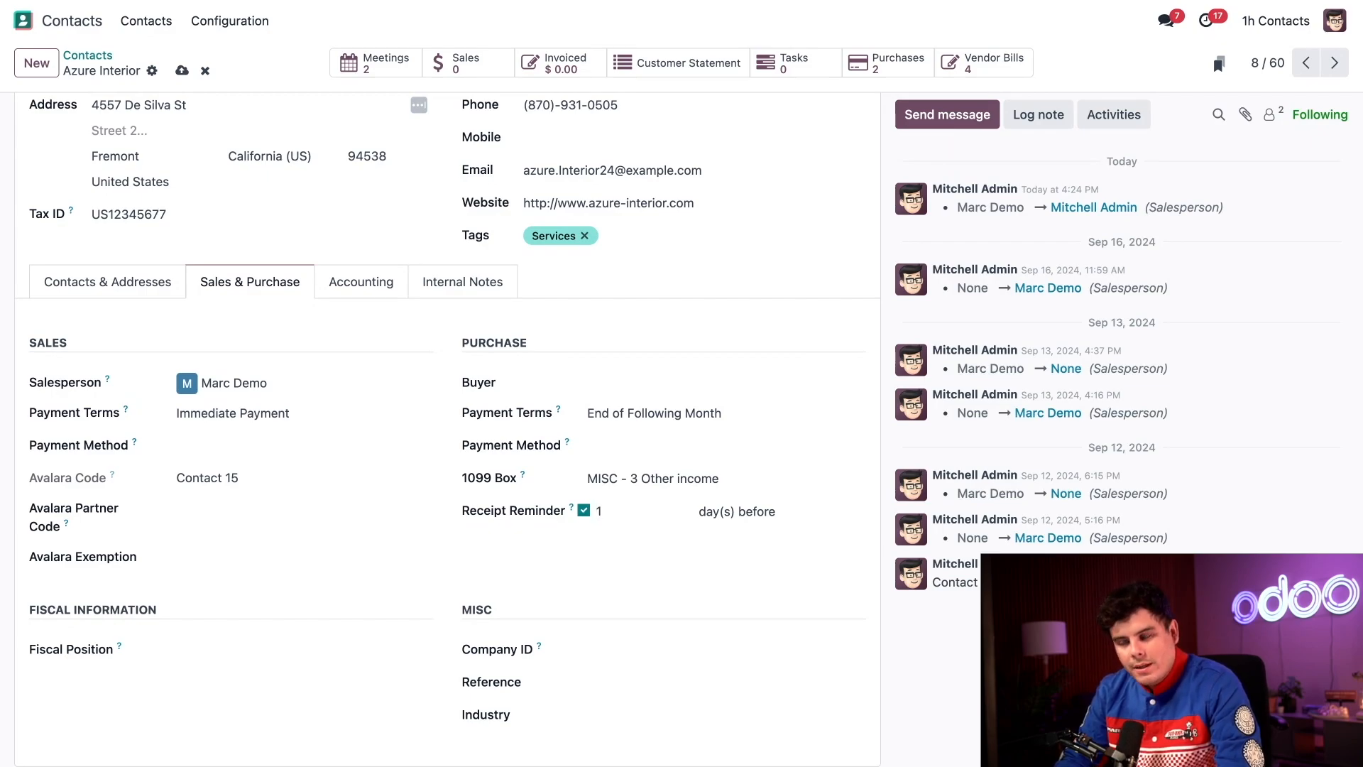
Review the Accounting settings, then show the still-empty Internal Notes so the record saves.
click(362, 284)
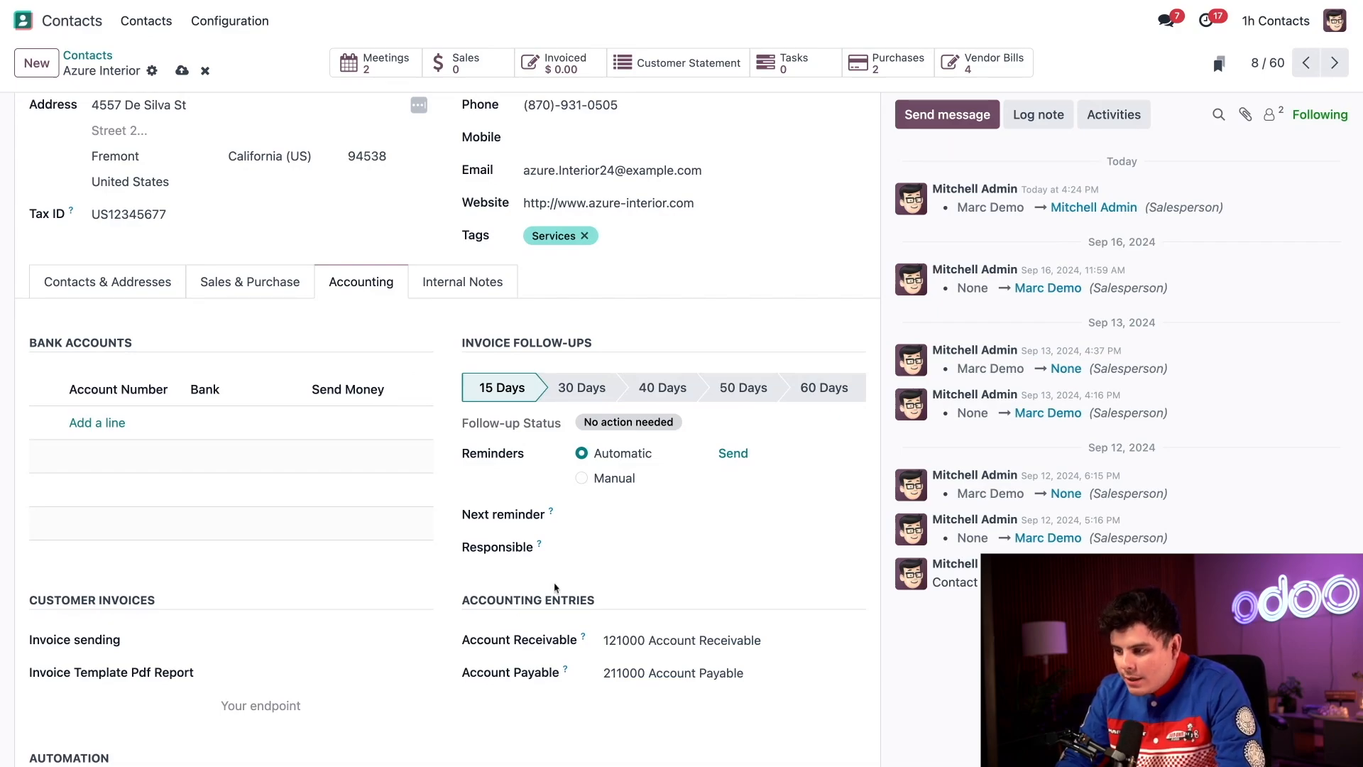
scroll(469, 300, up, 2)
click(426, 402)
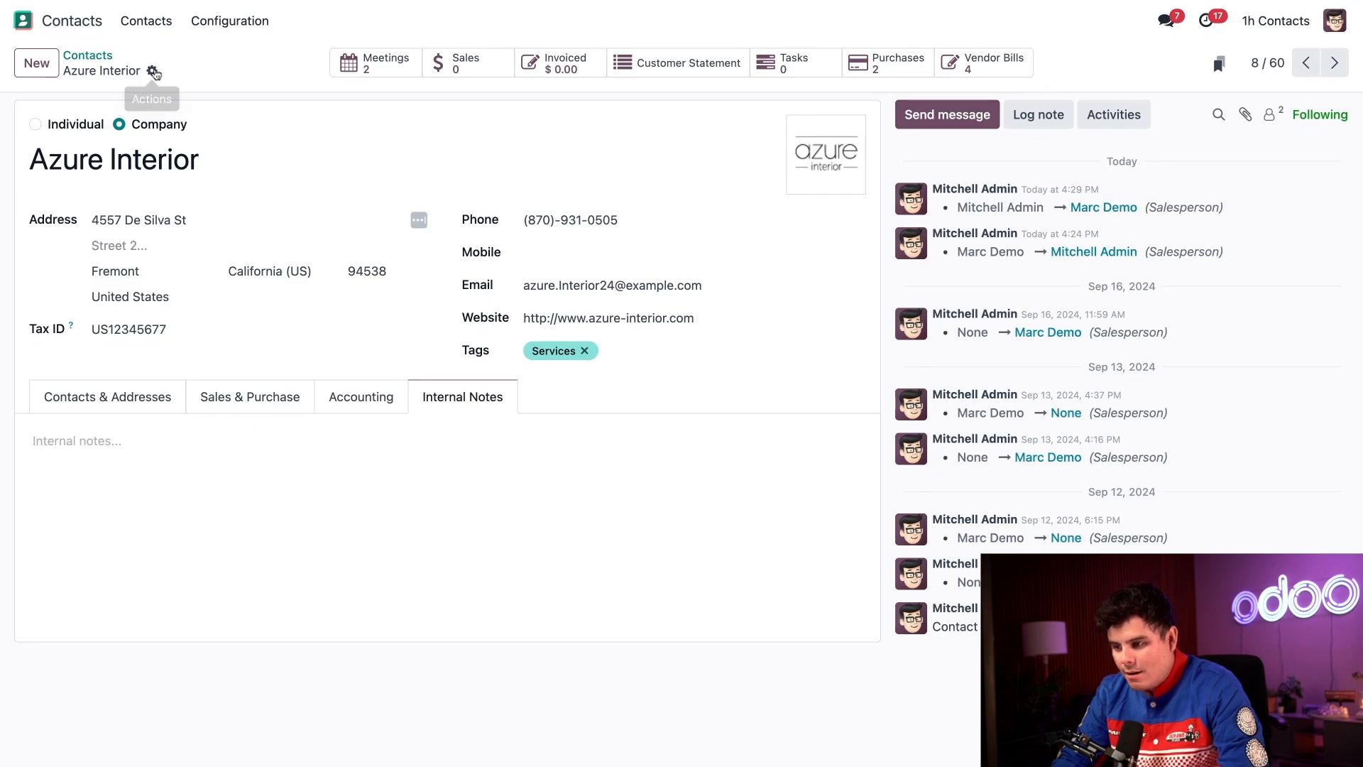
click(153, 72)
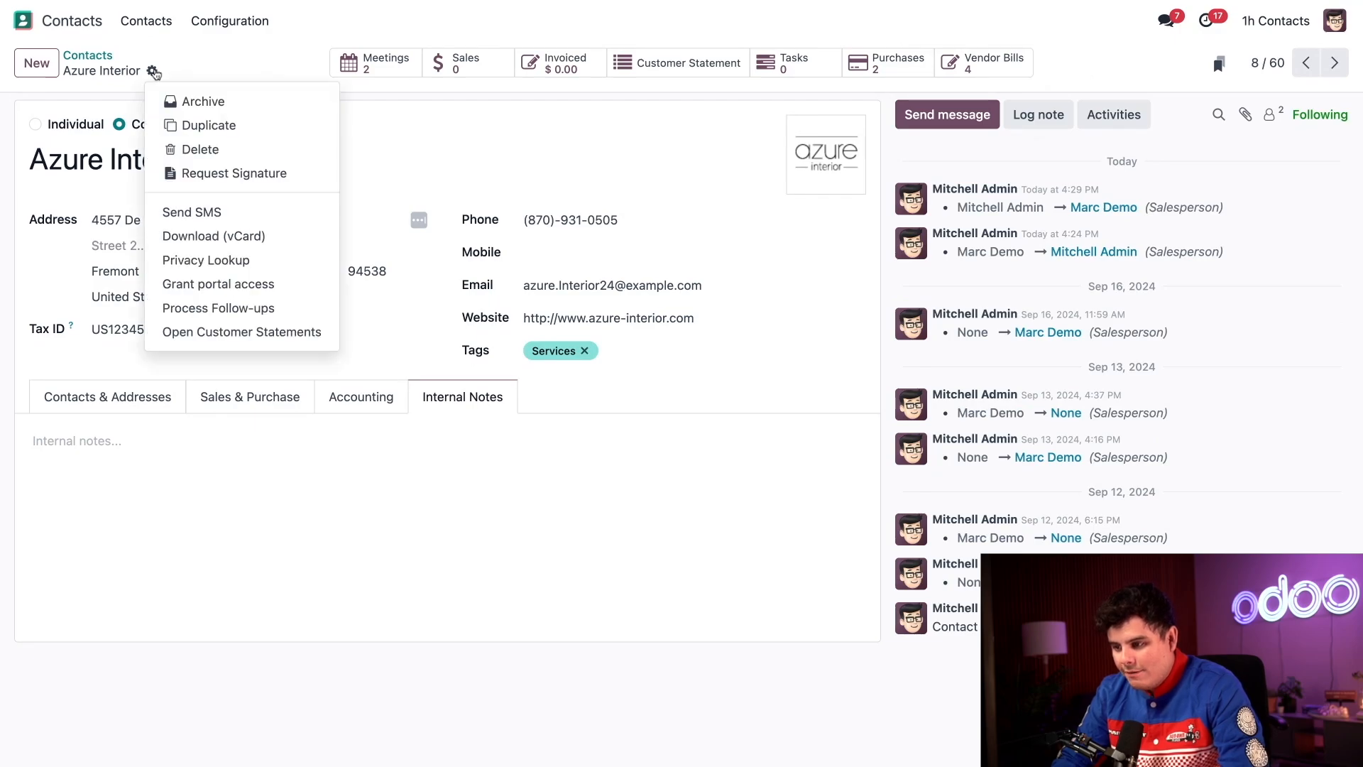
click(176, 101)
click(439, 440)
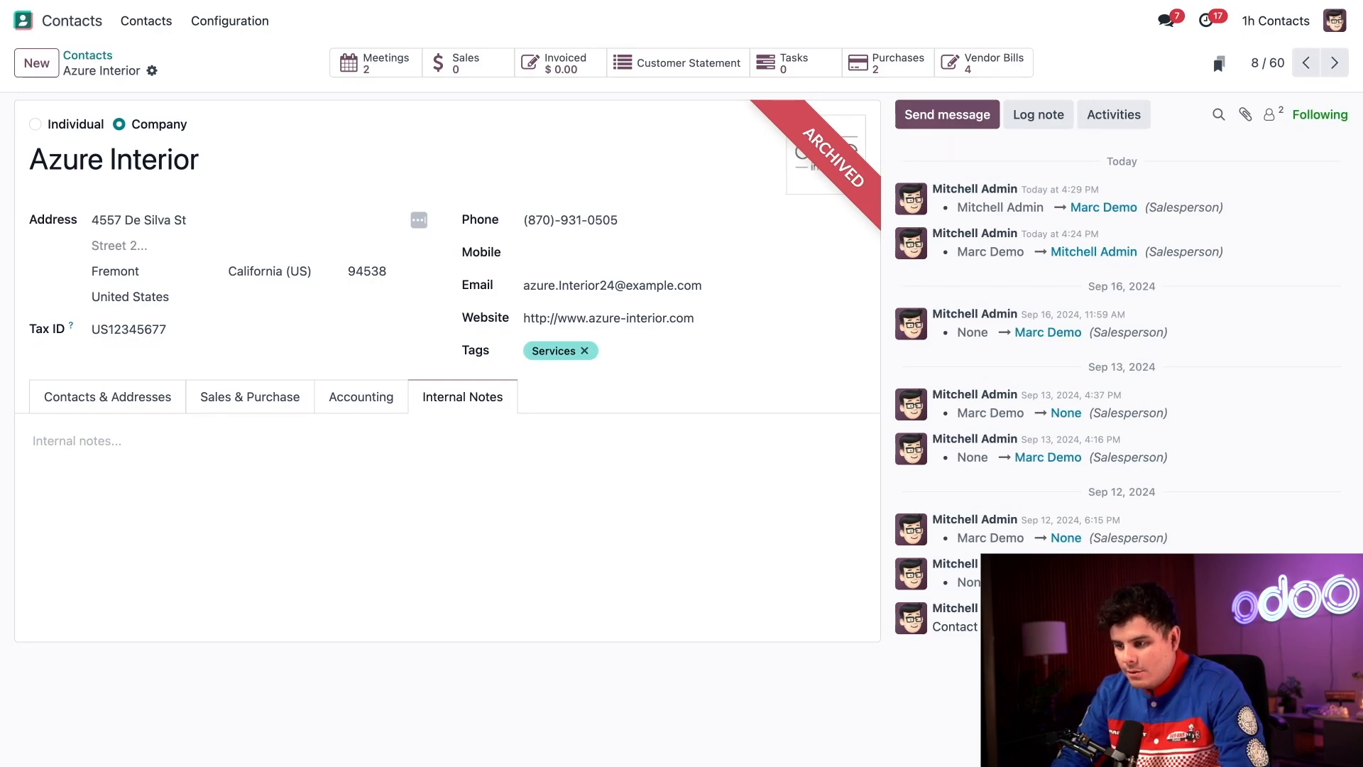
click(152, 73)
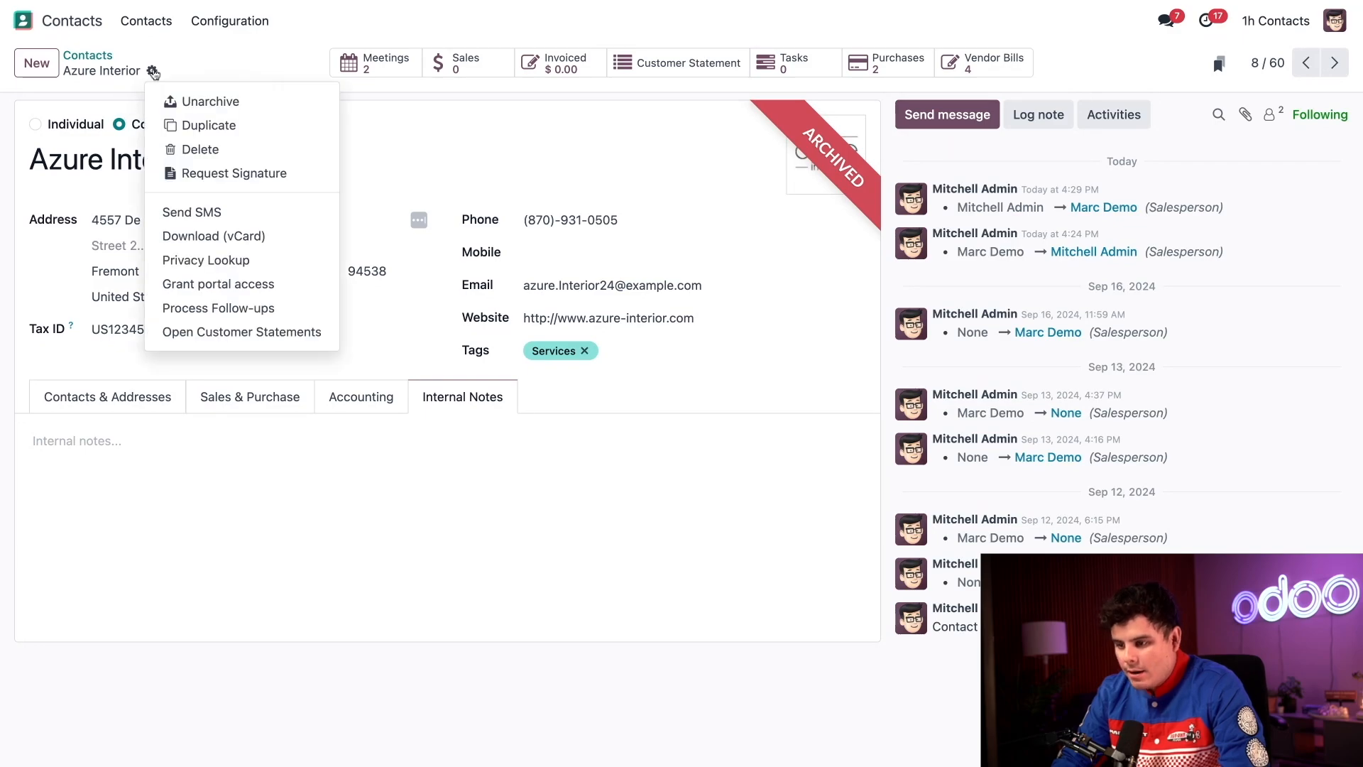
click(182, 102)
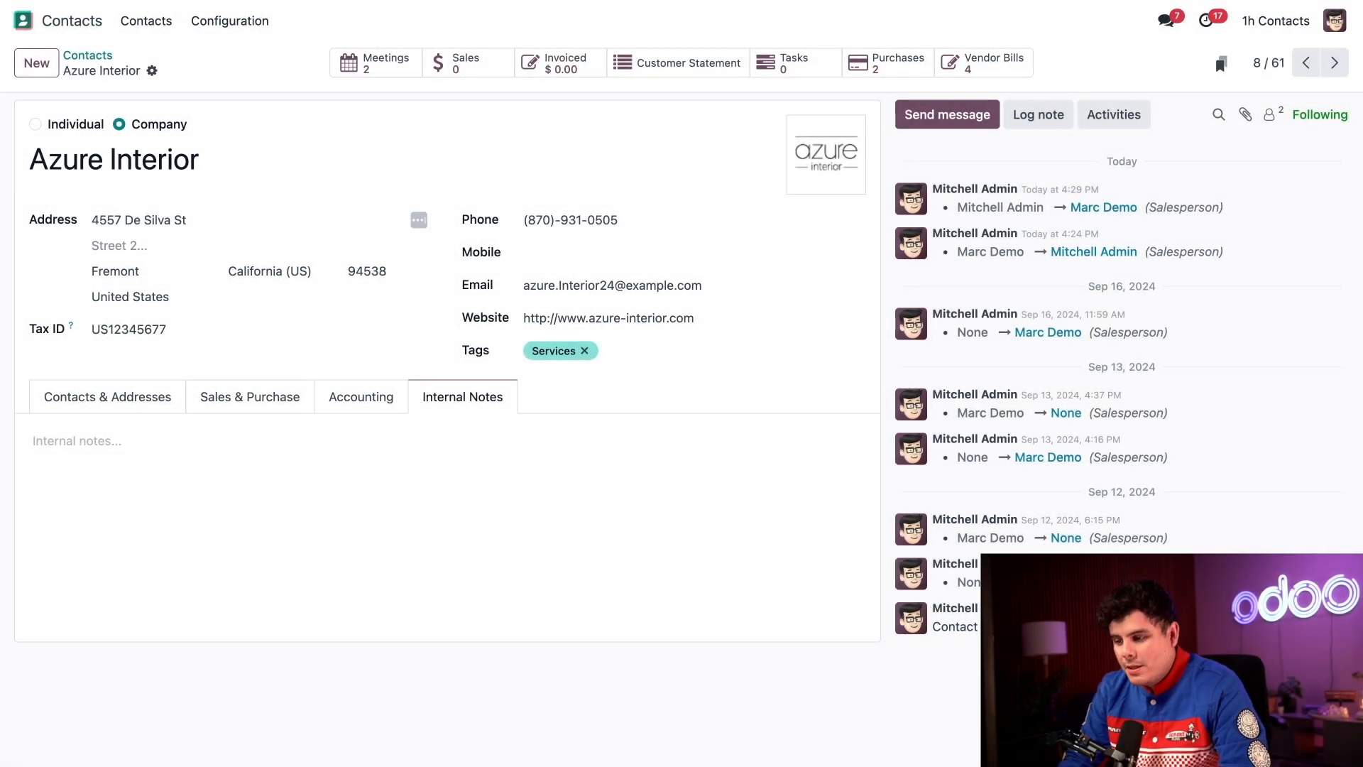
Go back to the Contacts list and open the Azure Interior Creative Director's card.
click(102, 58)
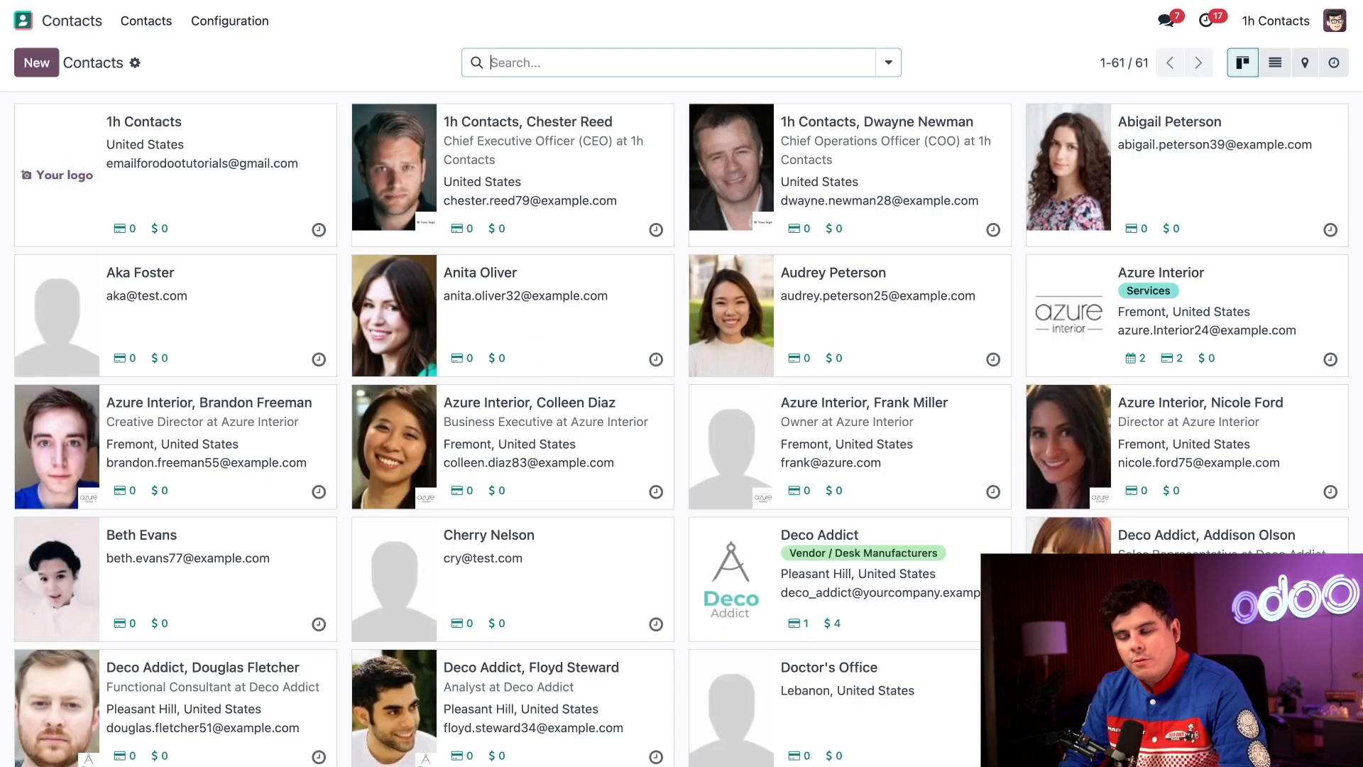
scroll(195, 358, down, 5)
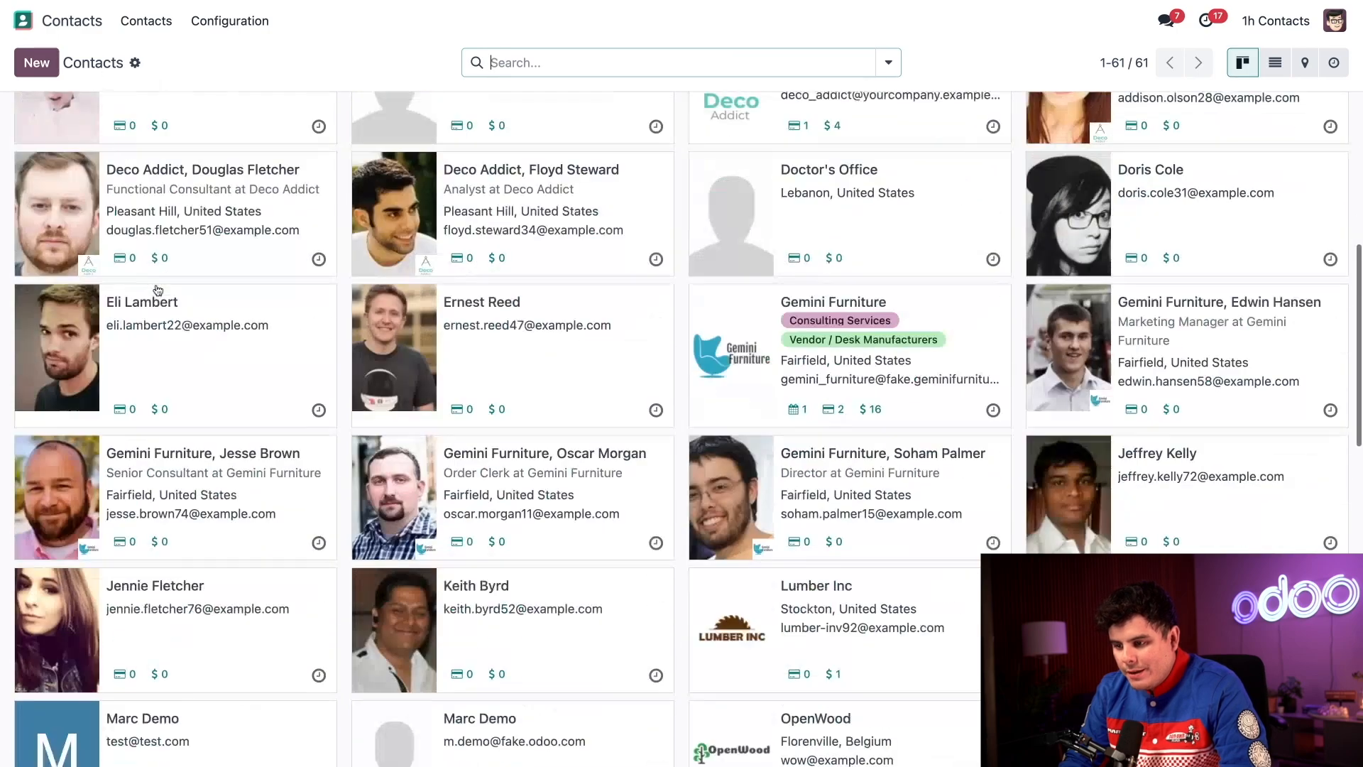
scroll(195, 358, up, 5)
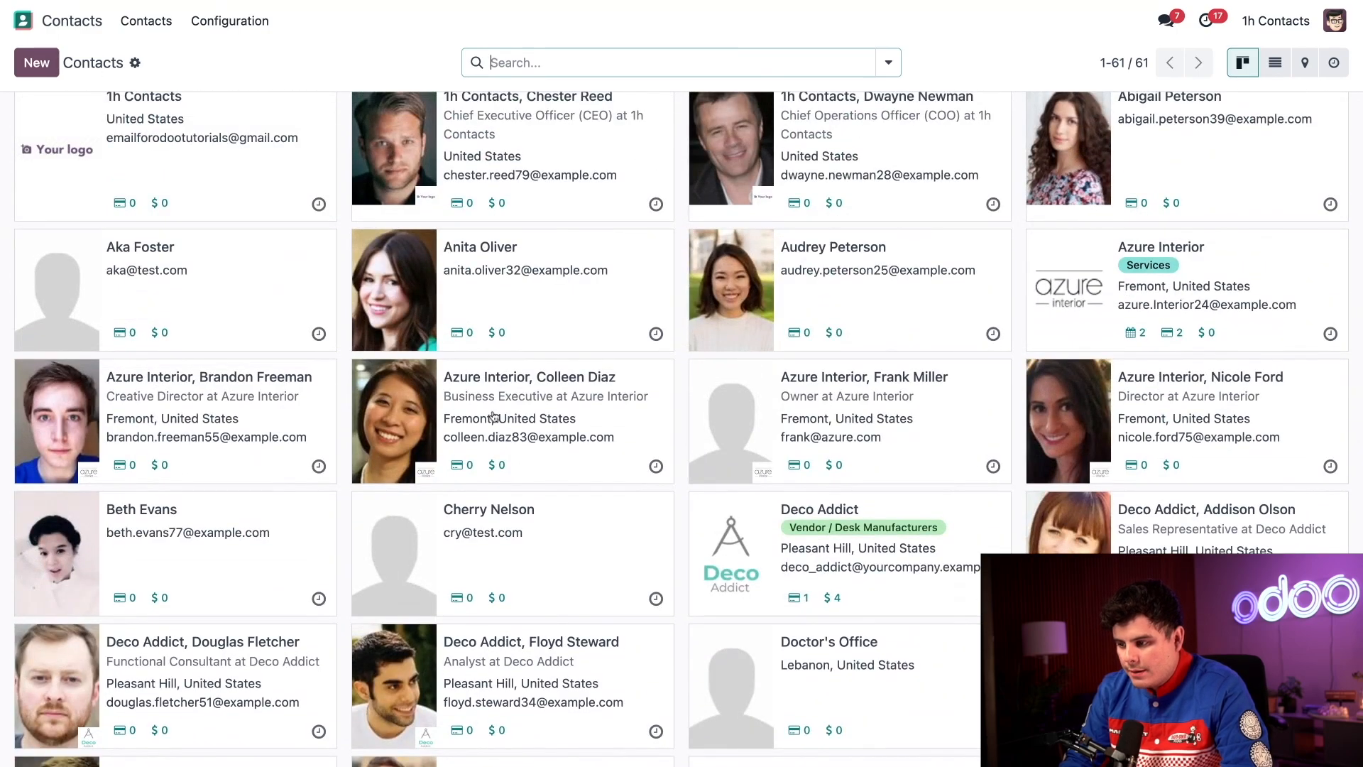
click(245, 417)
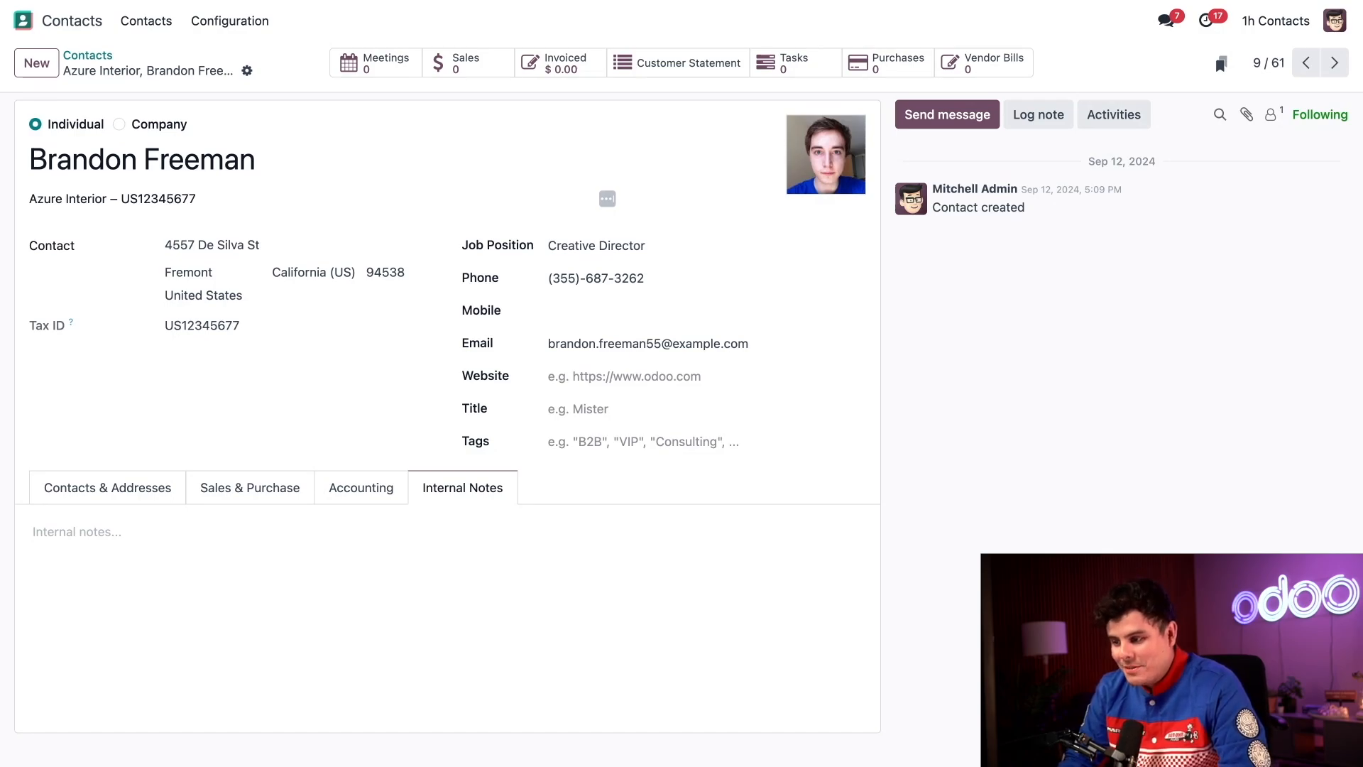
Follow the contact's Company link back to the Azure Interior record with its four contacts.
click(226, 199)
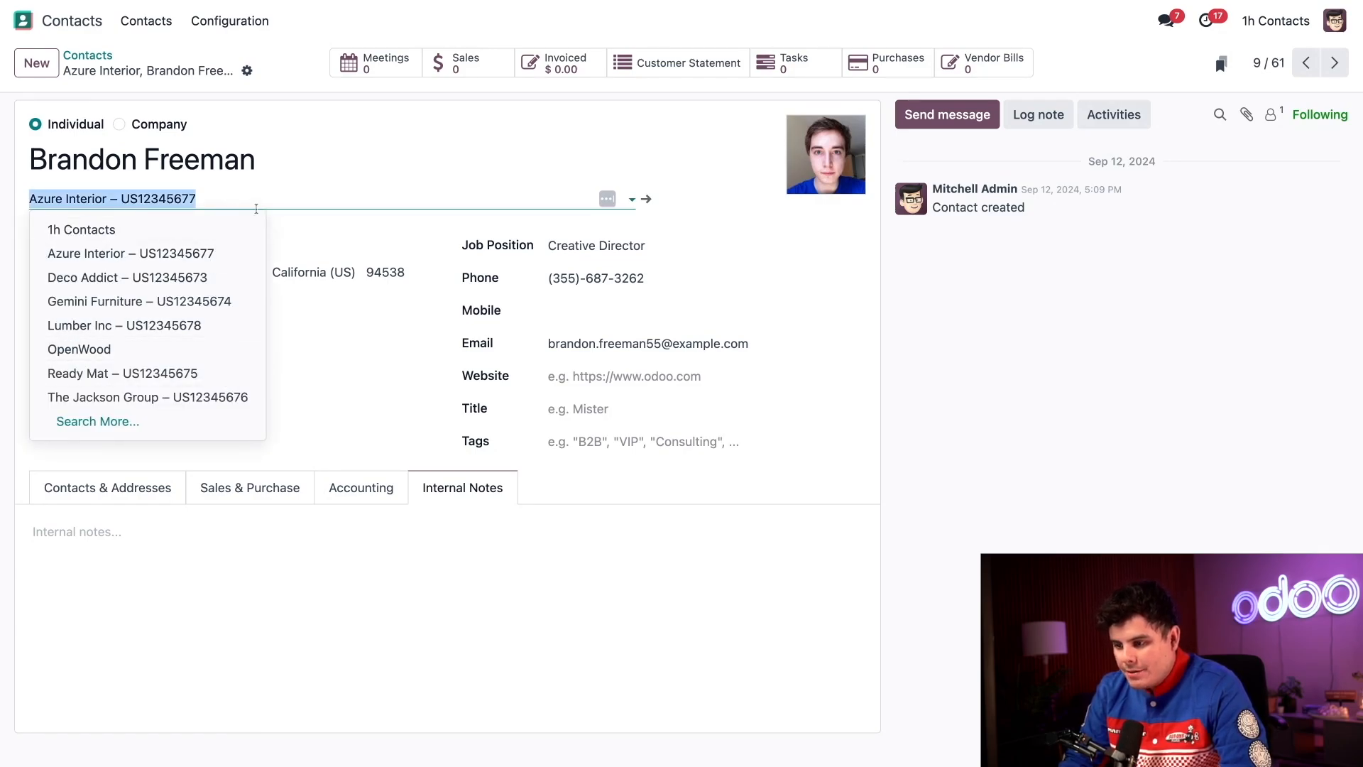
click(294, 231)
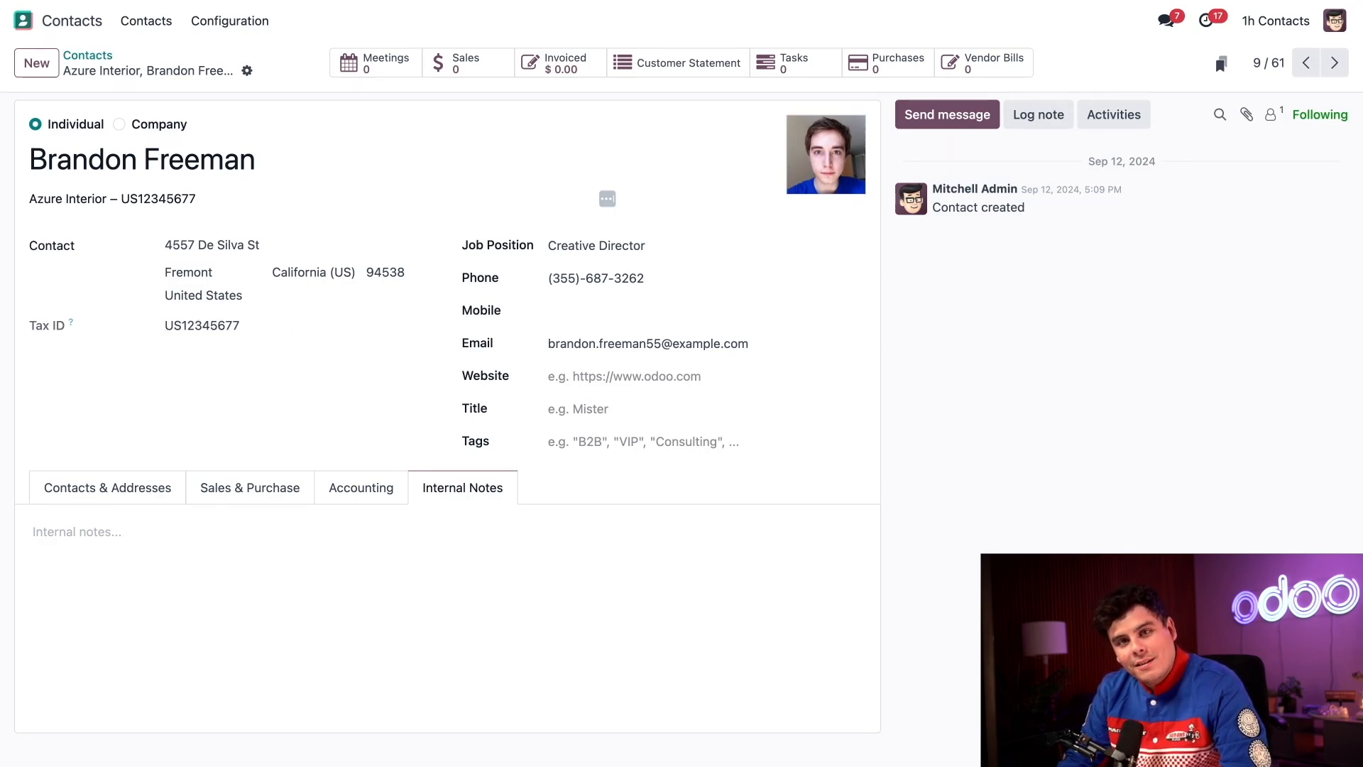
click(634, 199)
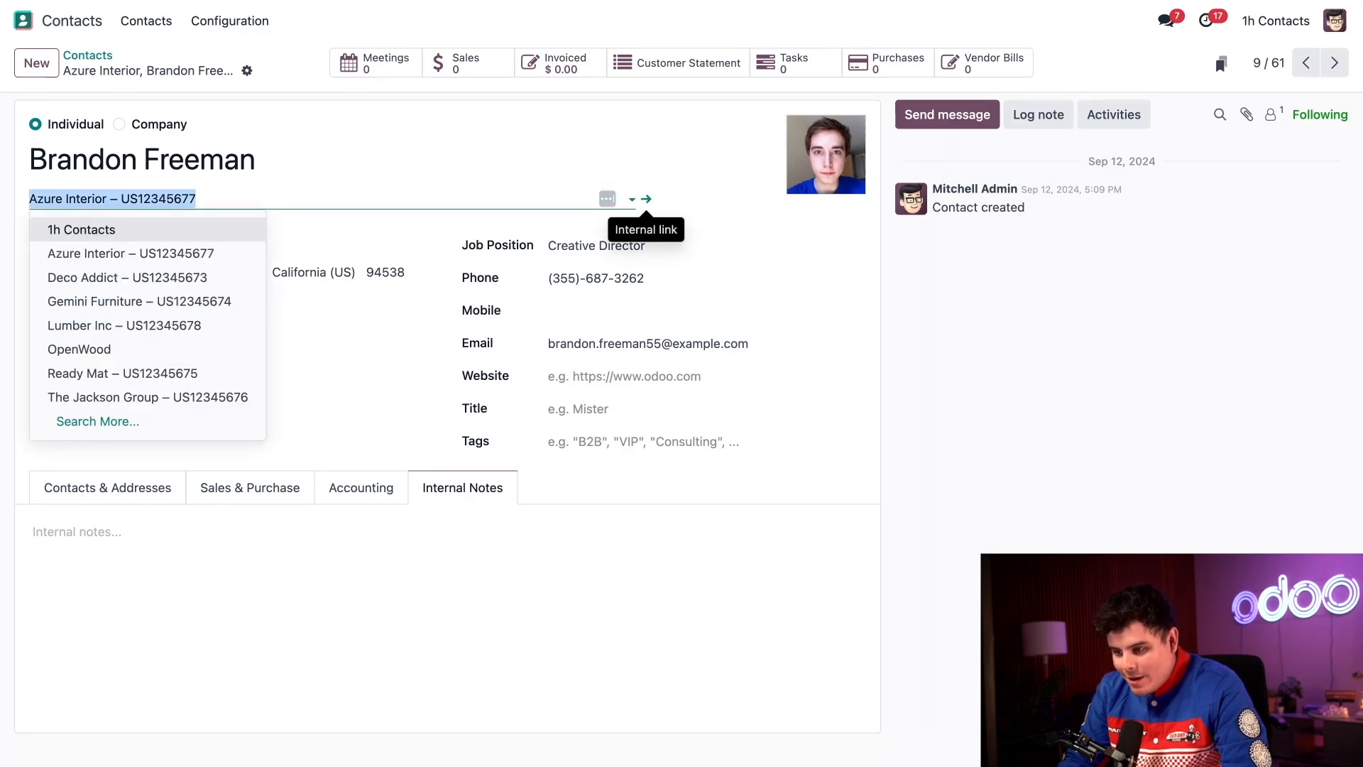
click(646, 199)
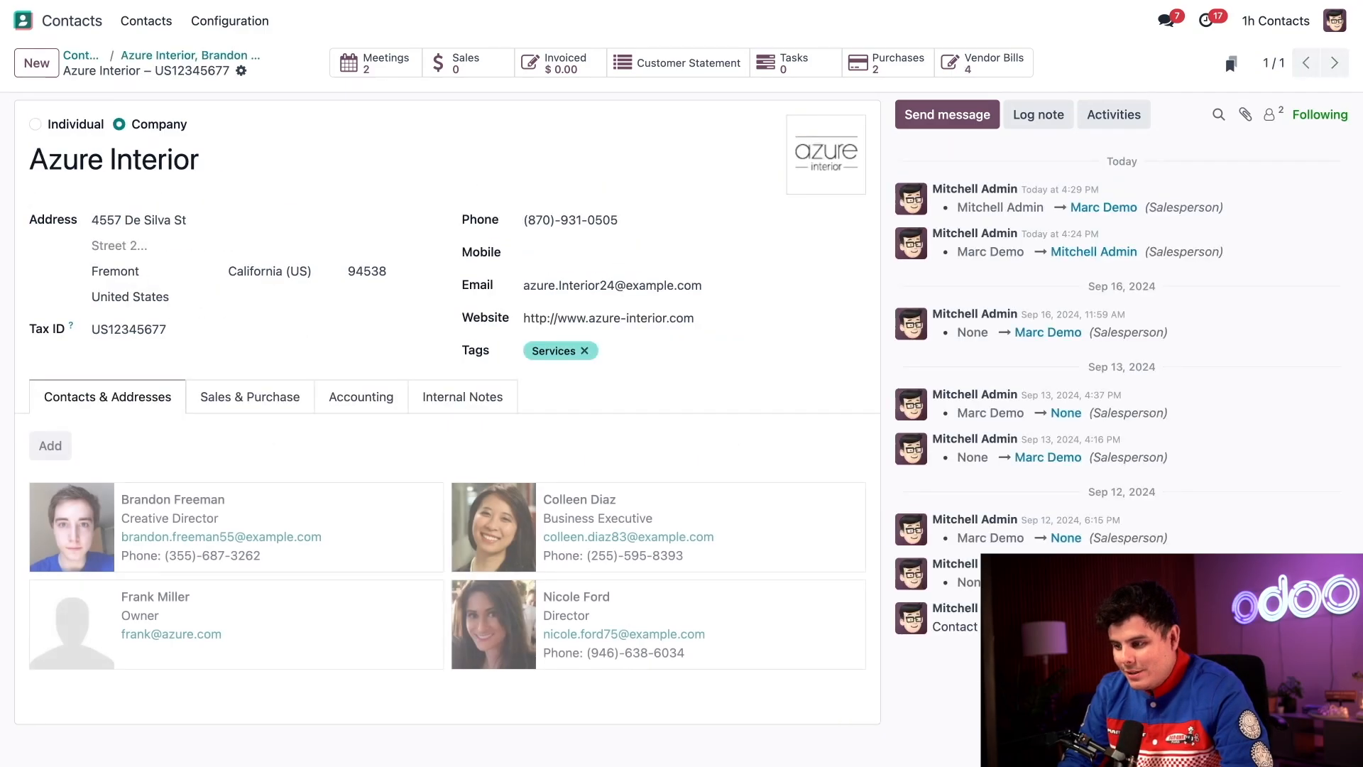